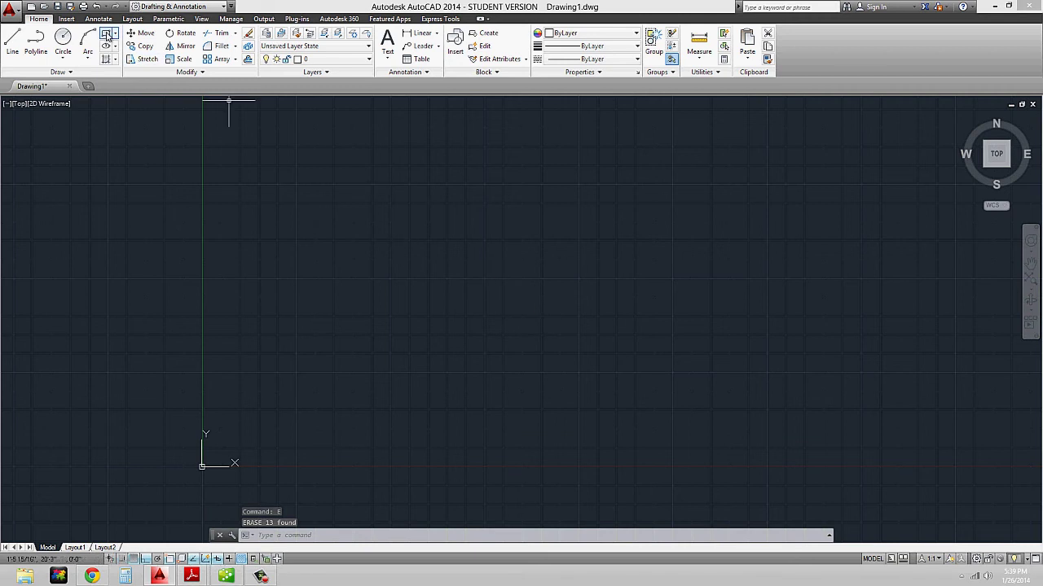
Draw two separate rectangles of about equal width, one directly below the other with their side edges roughly aligned
click(106, 33)
click(334, 206)
click(436, 263)
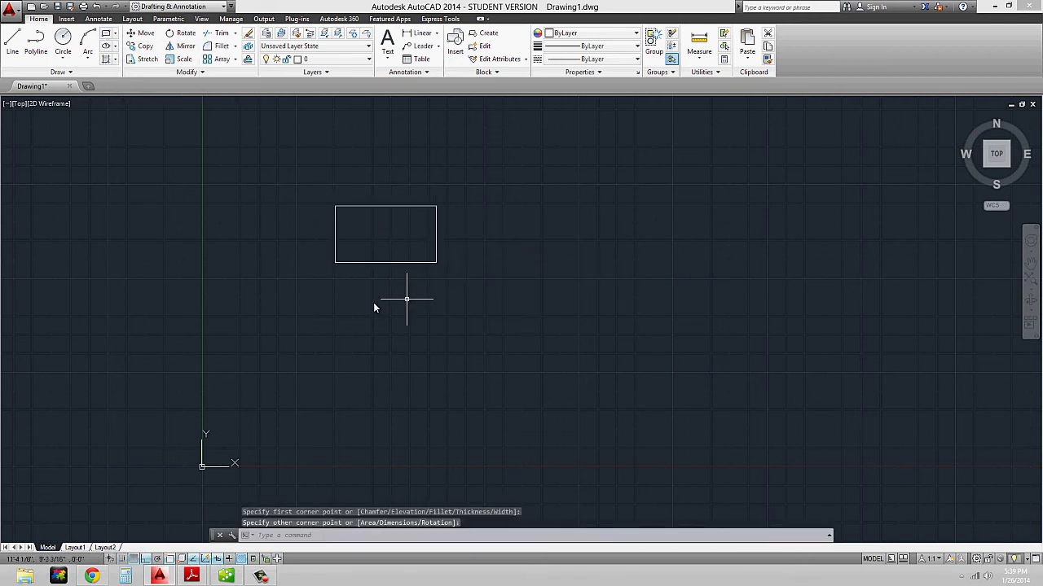
key(Return)
click(335, 297)
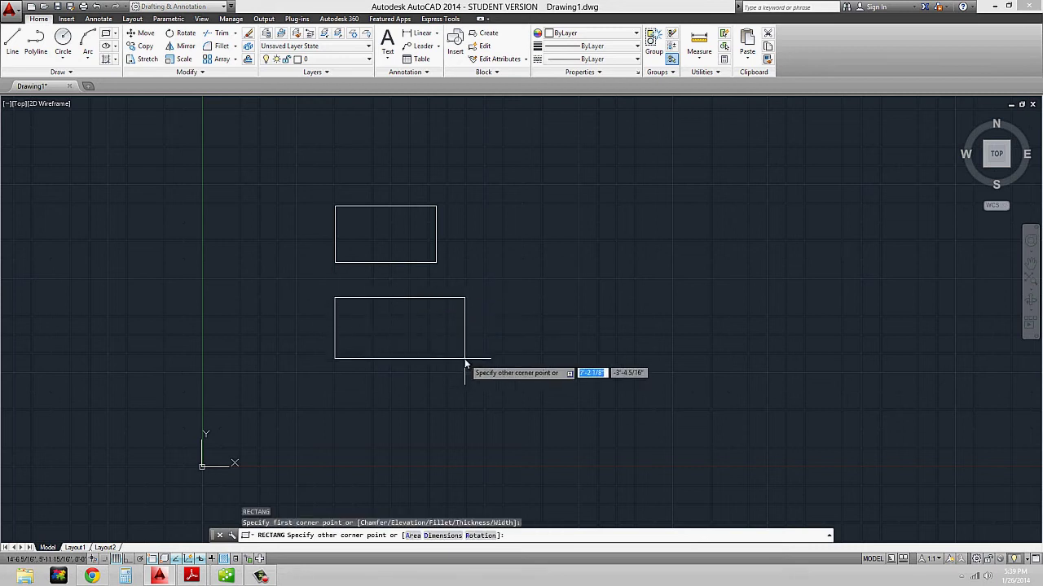
click(435, 365)
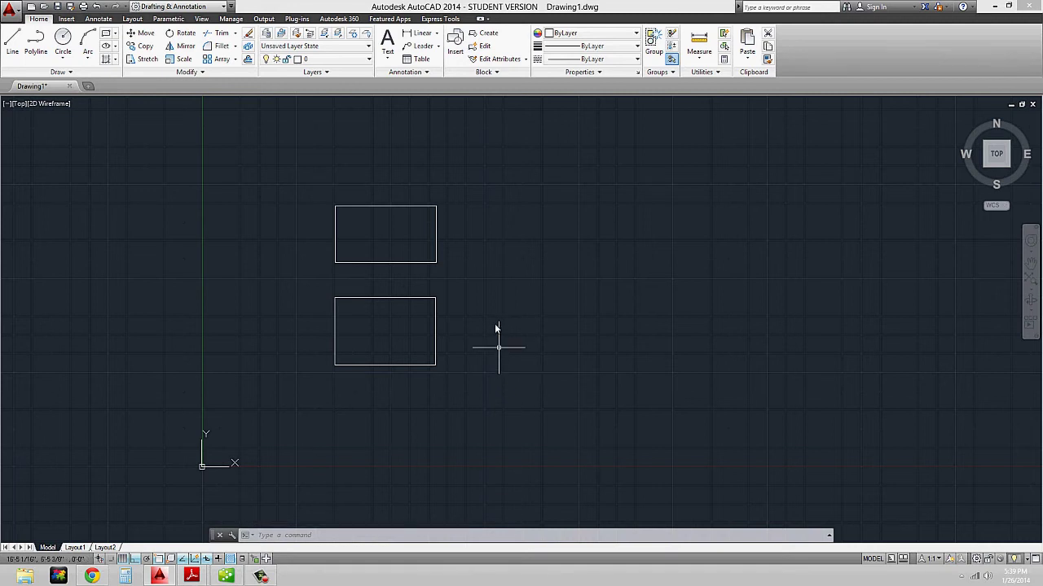
Rotate both rectangles together by 45 degrees about the upper-left corner of the upper rectangle, with Ortho off
text(ro)
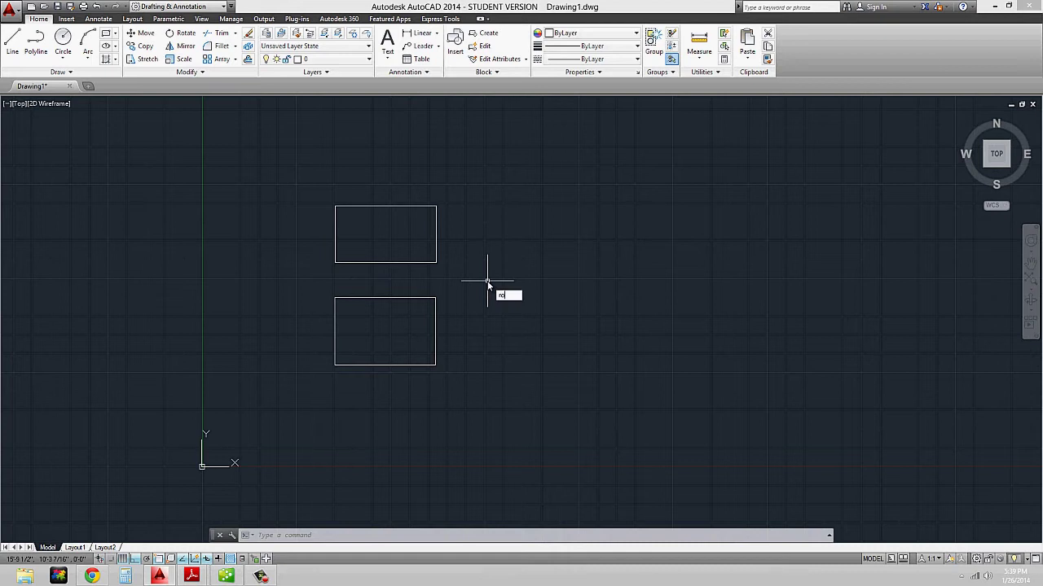
key(Return)
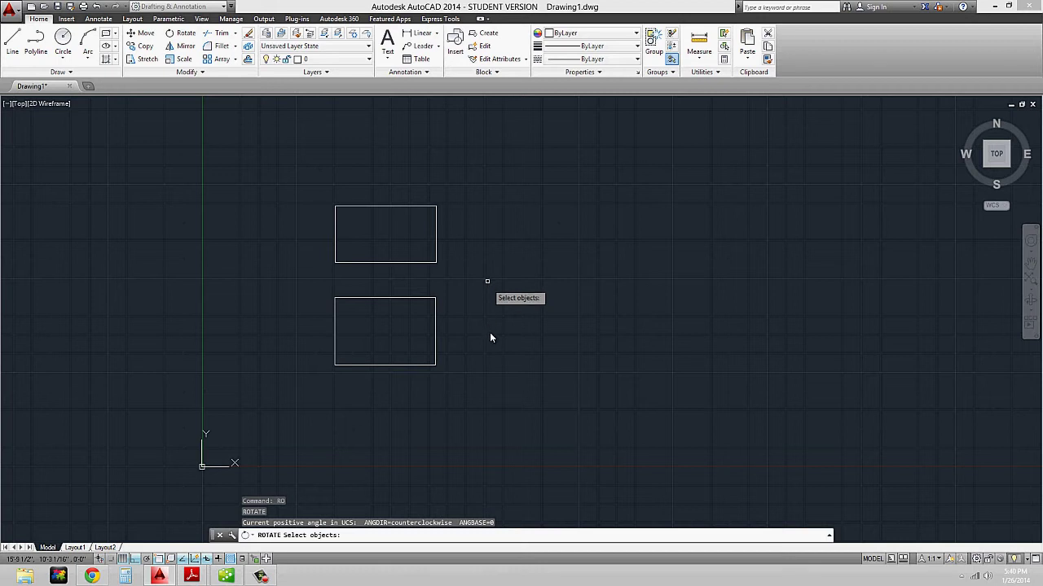
scroll(493, 336, down, 2)
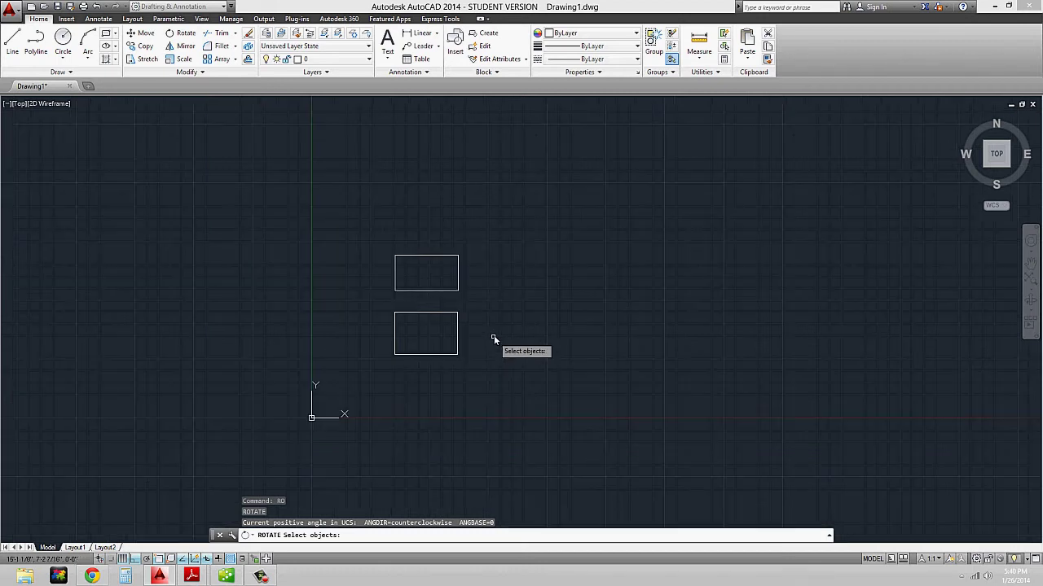
click(521, 354)
click(337, 279)
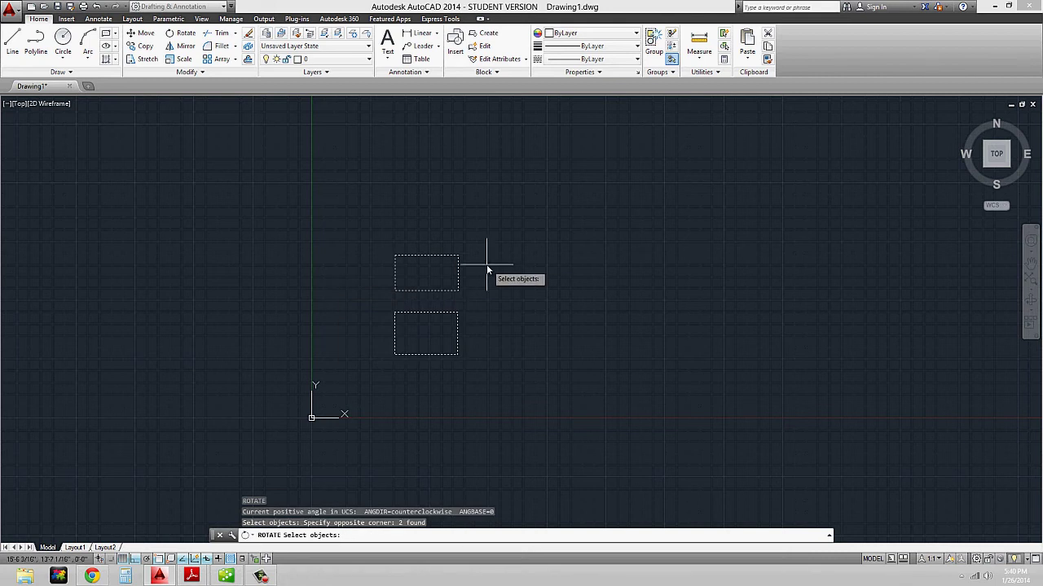
key(Return)
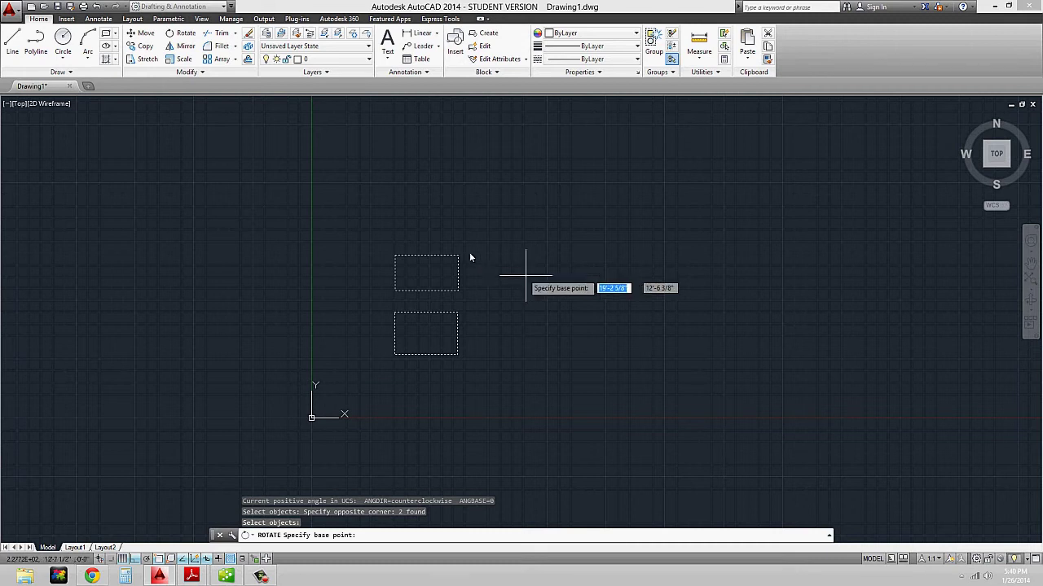
click(394, 256)
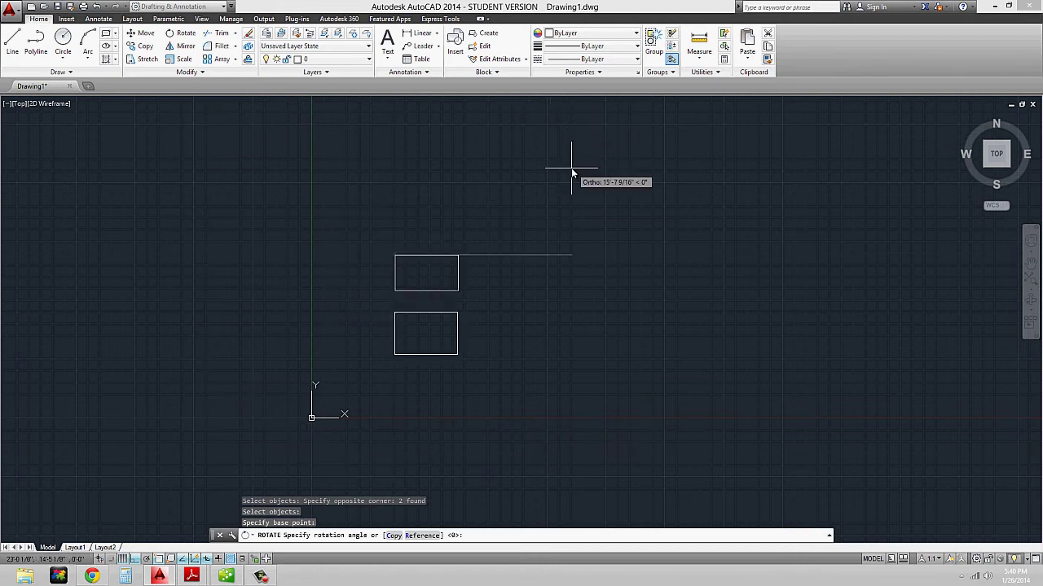
key(F8)
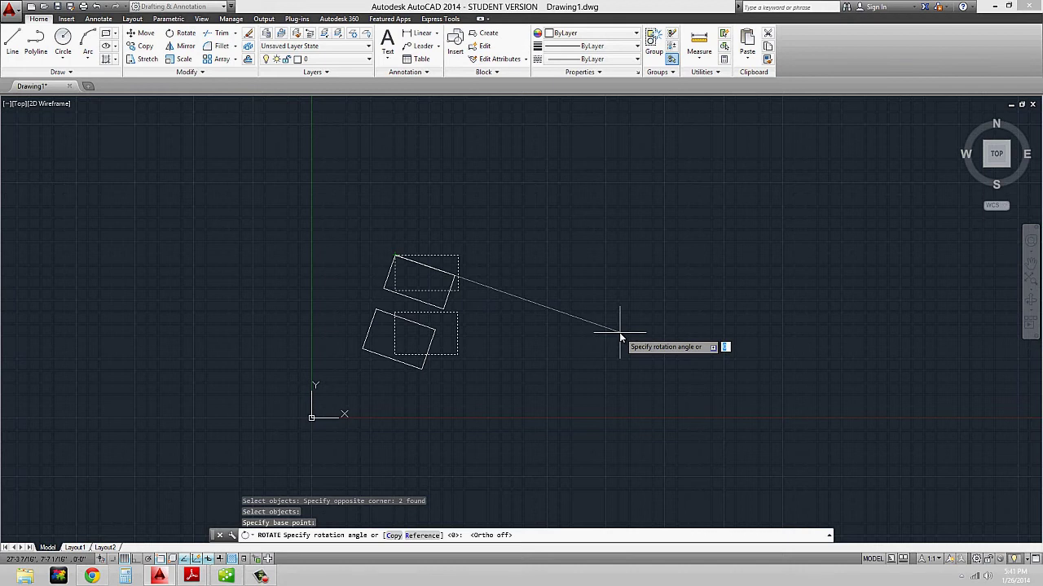
text(45)
key(Return)
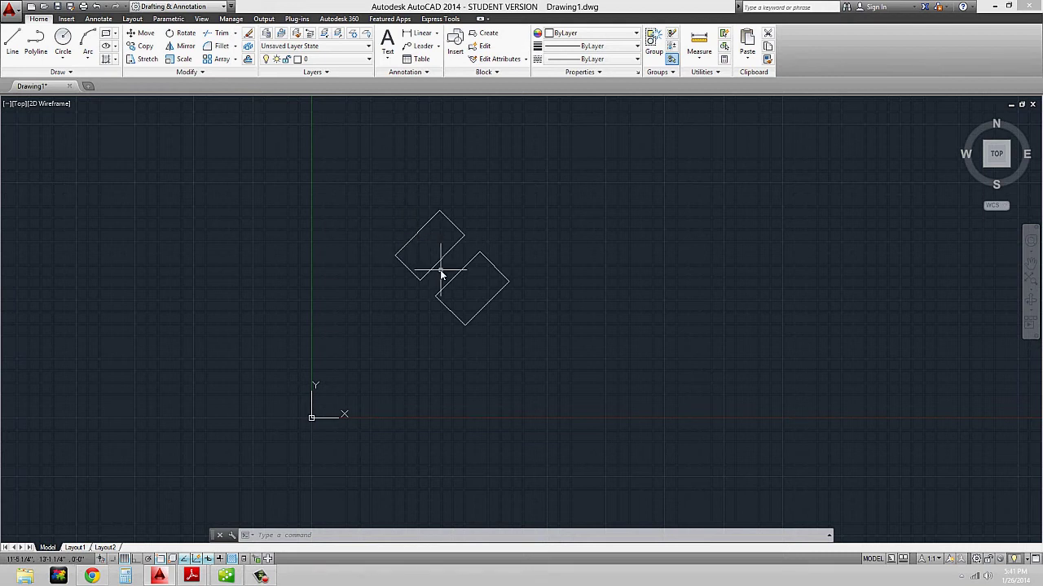
Draw a third rectangle, about 9' wide and 5' high, in the empty space to the right of the rotated pair
middle_drag(627, 320, 581, 333)
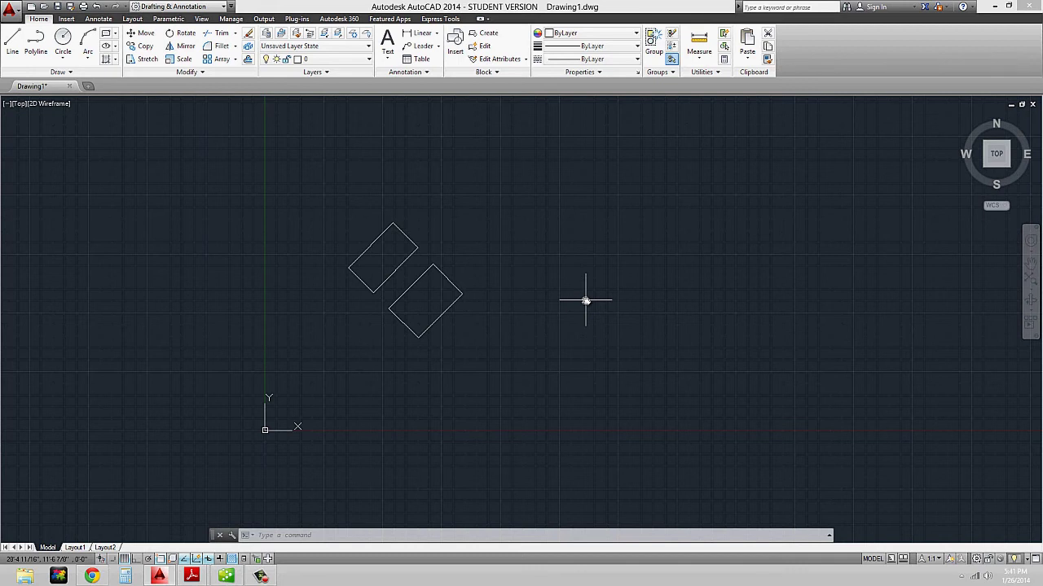
mouse_move(594, 298)
middle_down()
mouse_move(561, 323)
mouse_move(492, 331)
middle_up()
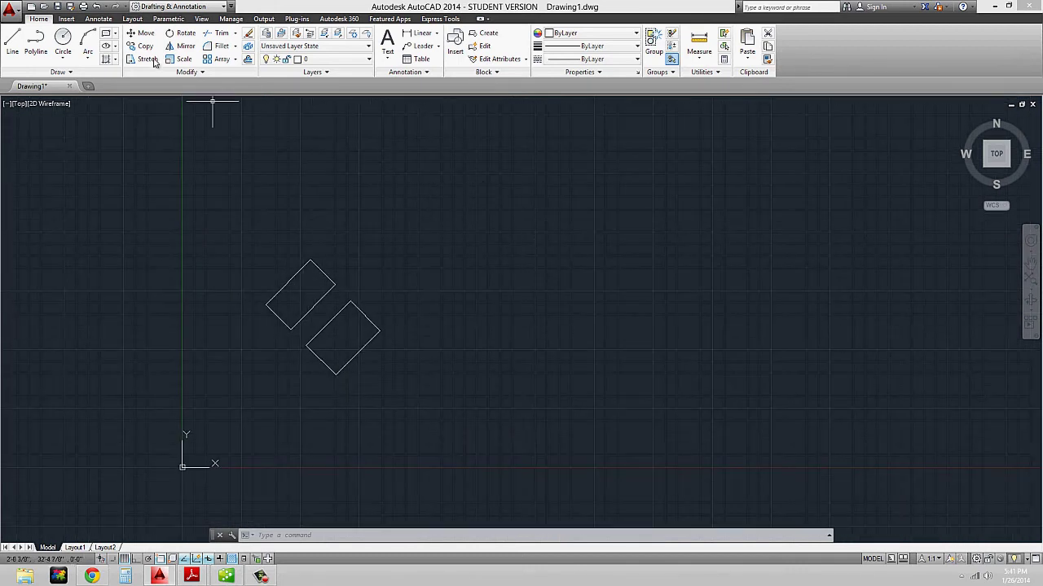
click(105, 35)
click(549, 277)
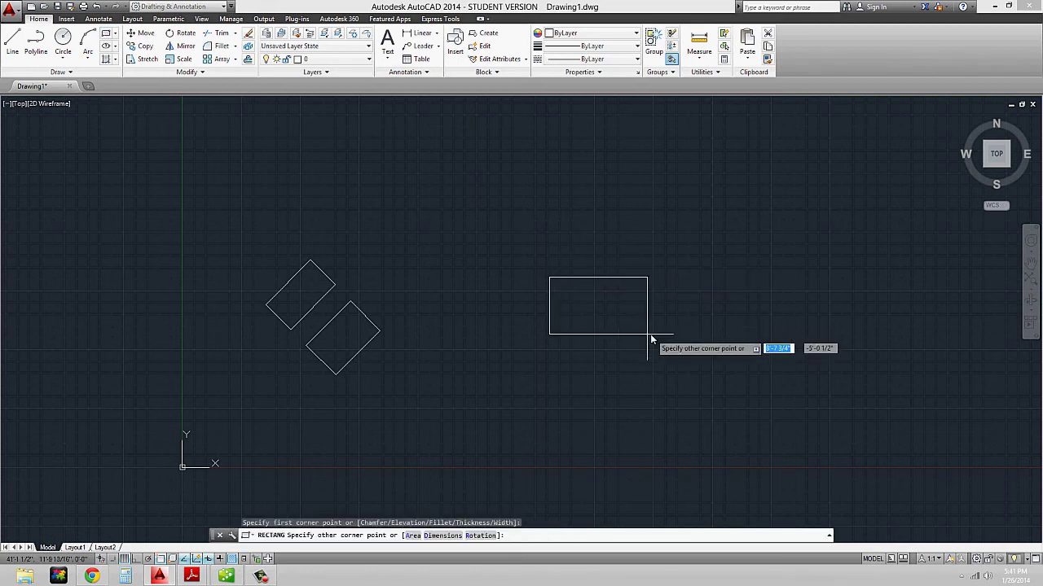
click(651, 334)
scroll(714, 339, down, 2)
middle_drag(714, 339, 581, 359)
scroll(612, 331, up, 2)
Scale the third rectangle by a factor of .75 about its upper-left corner, with object snap turned off
text(sc)
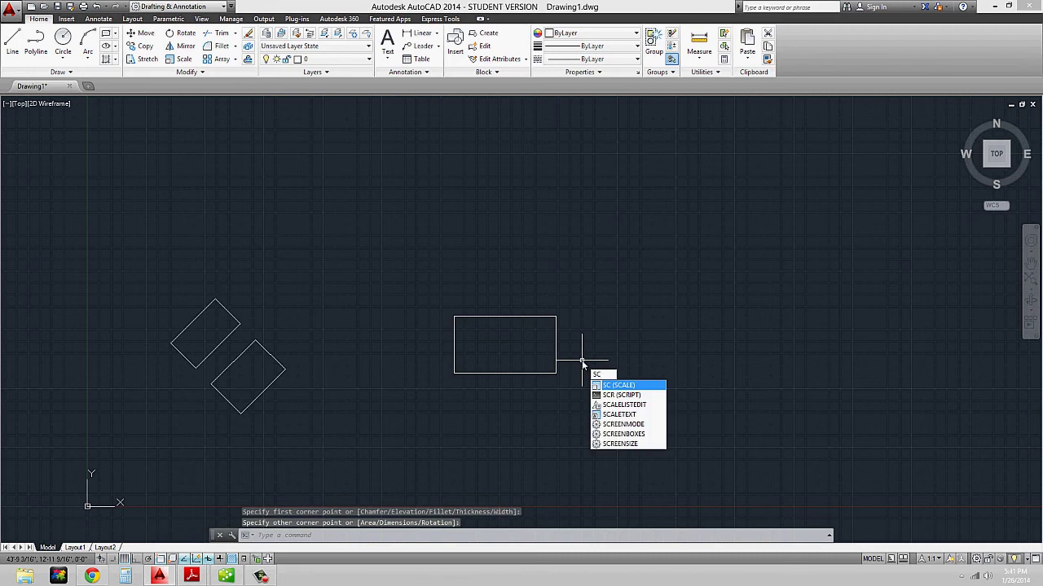
key(Return)
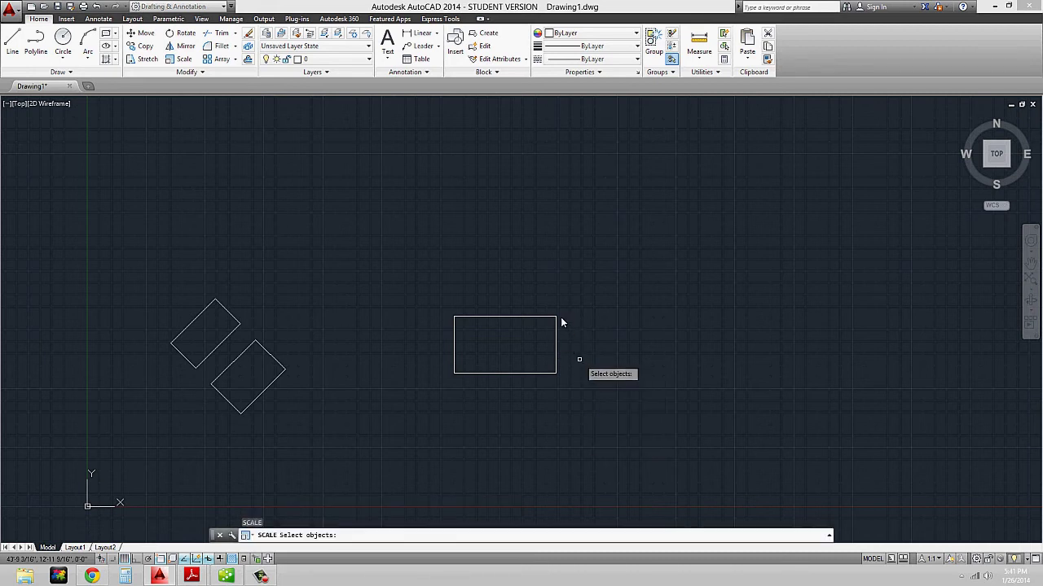
click(594, 342)
click(523, 273)
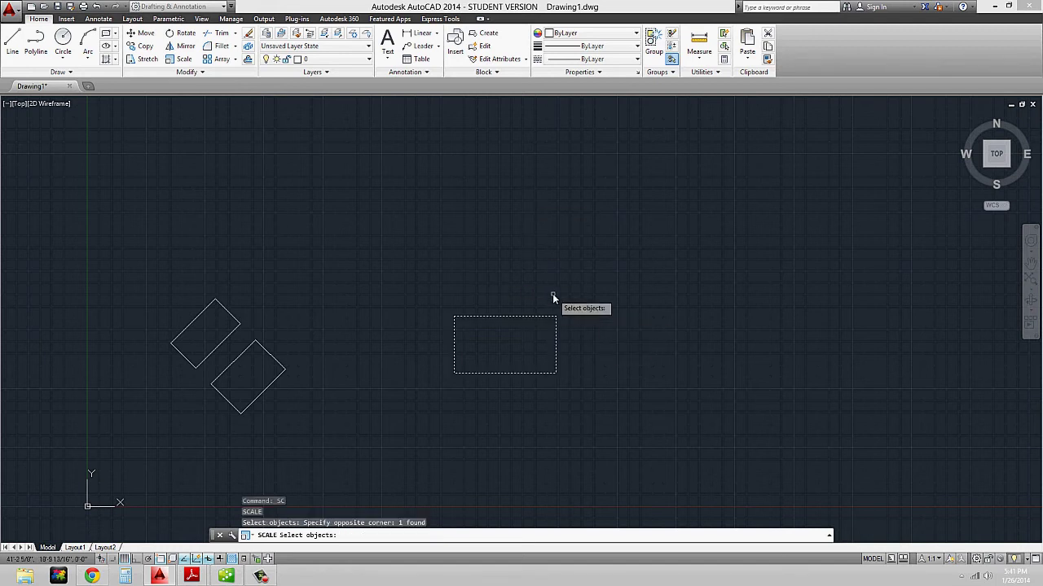
key(Return)
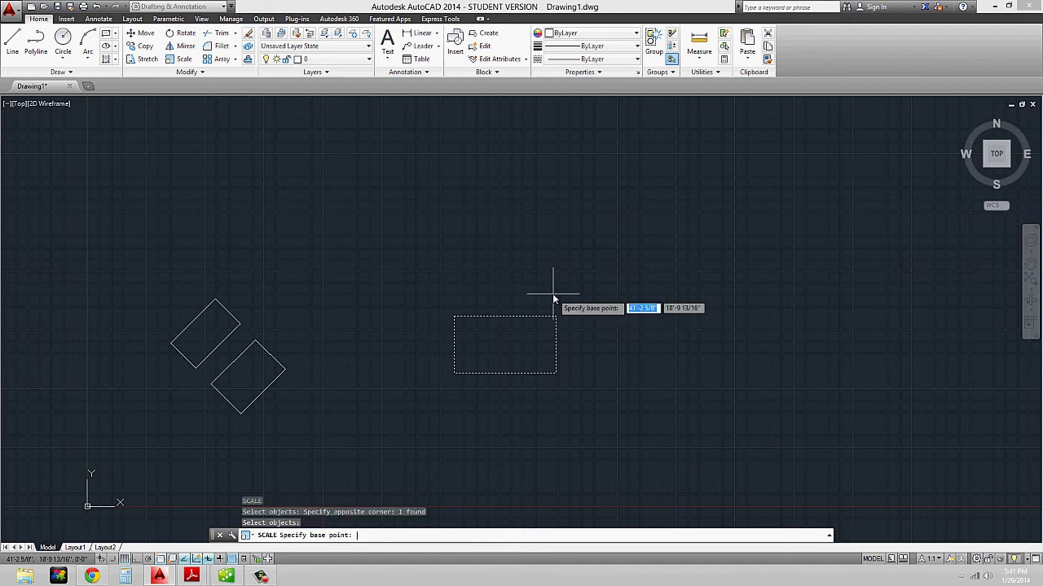
click(454, 316)
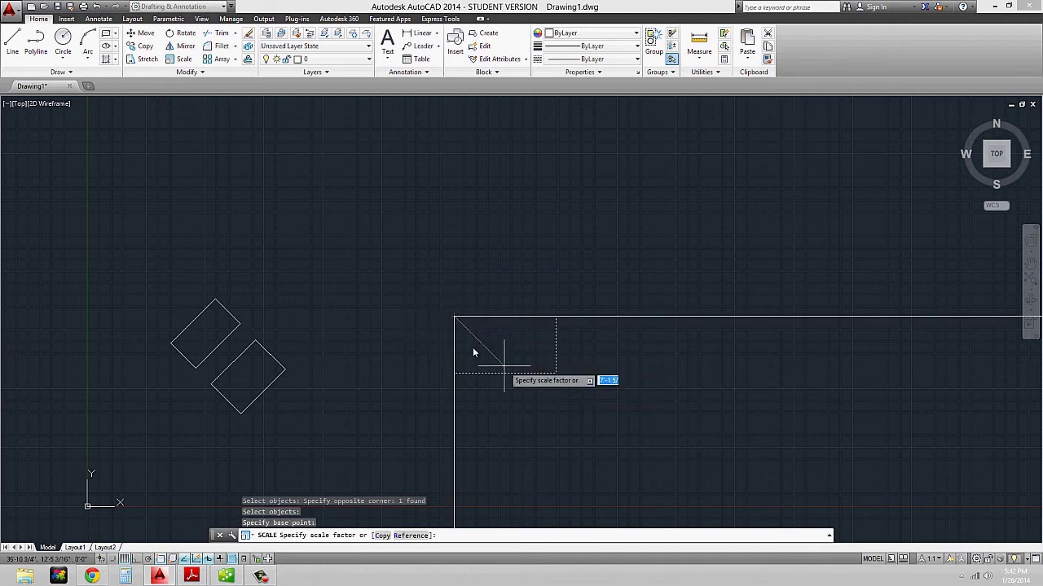
scroll(445, 319, up, 3)
scroll(419, 337, down, 5)
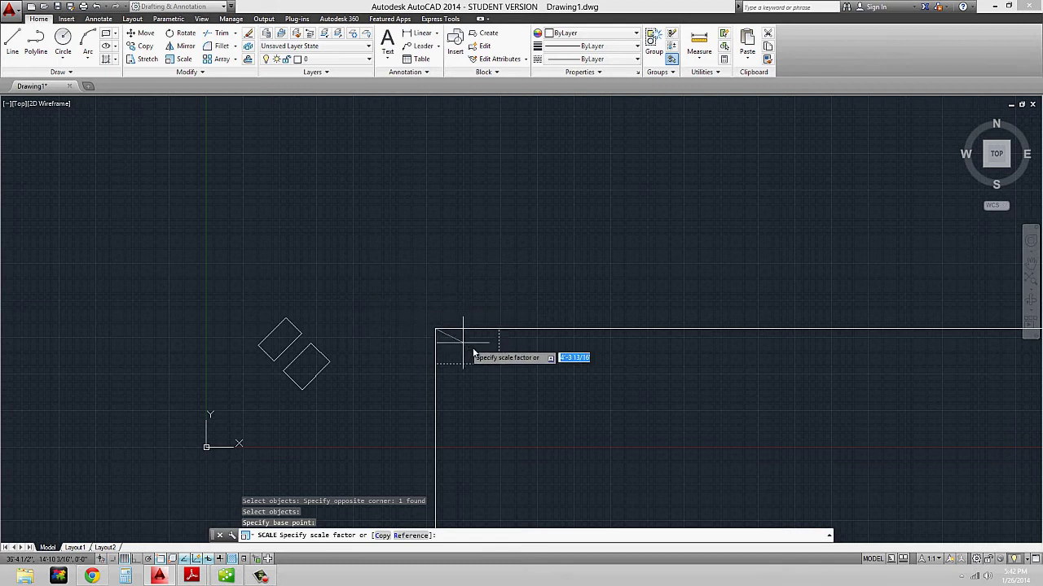
scroll(447, 340, down, 3)
scroll(447, 340, down, 2)
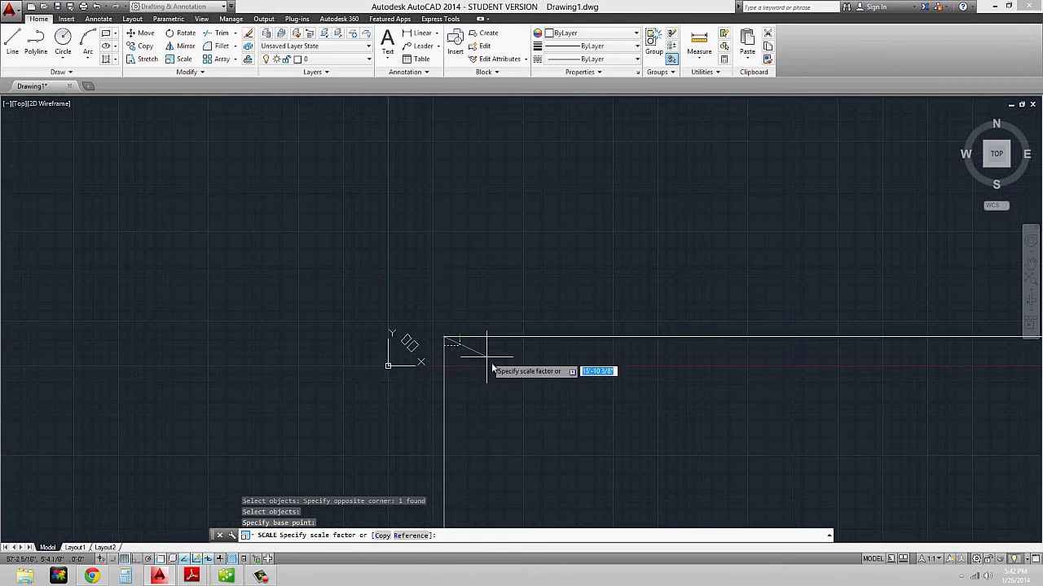
scroll(447, 340, up, 4)
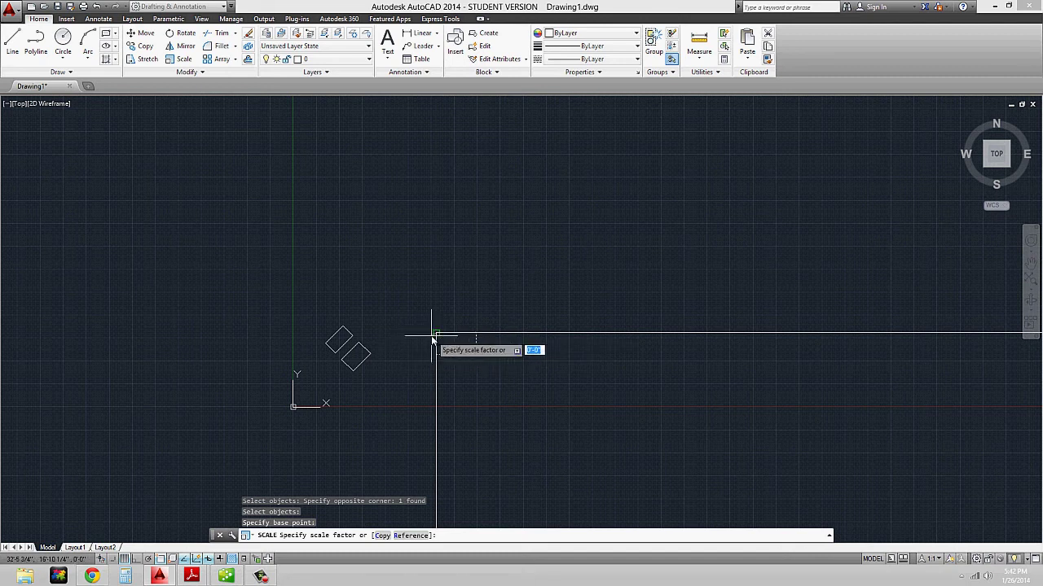
key(F3)
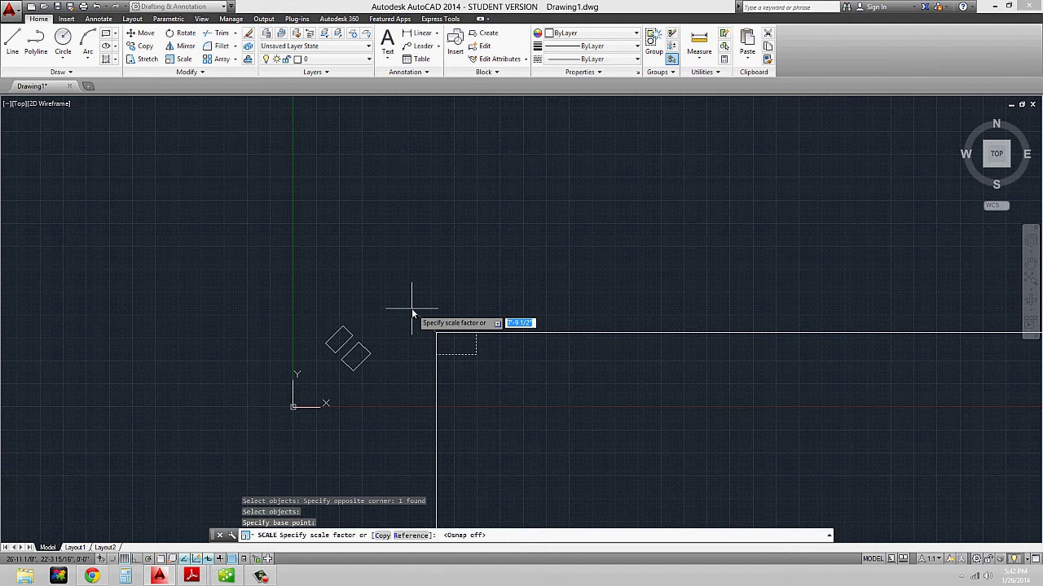
text(2)
text(75)
key(Return)
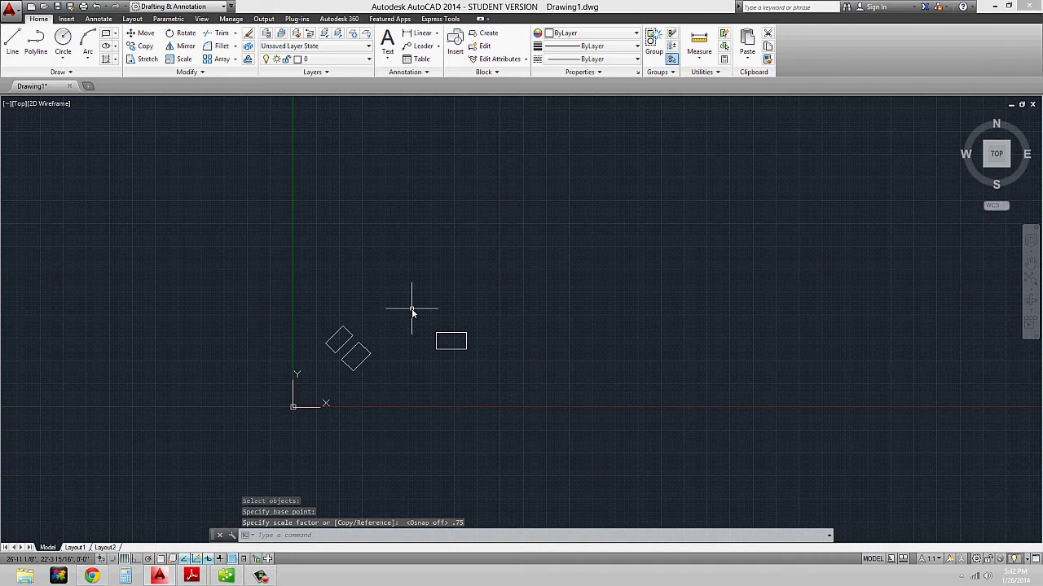
scroll(437, 343, up, 4)
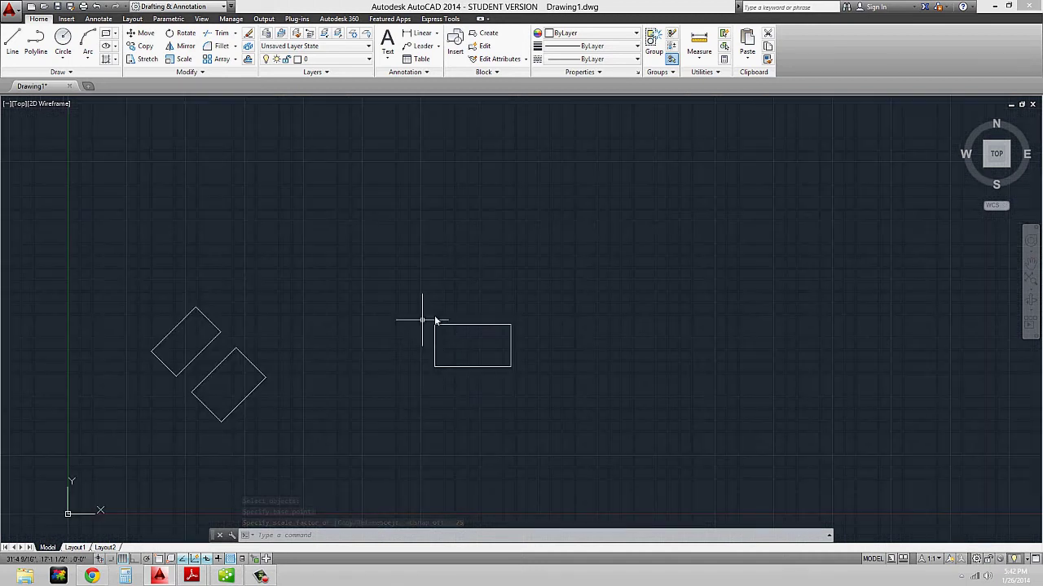
scroll(416, 342, down, 4)
scroll(416, 342, up, 4)
middle_drag(407, 345, 508, 309)
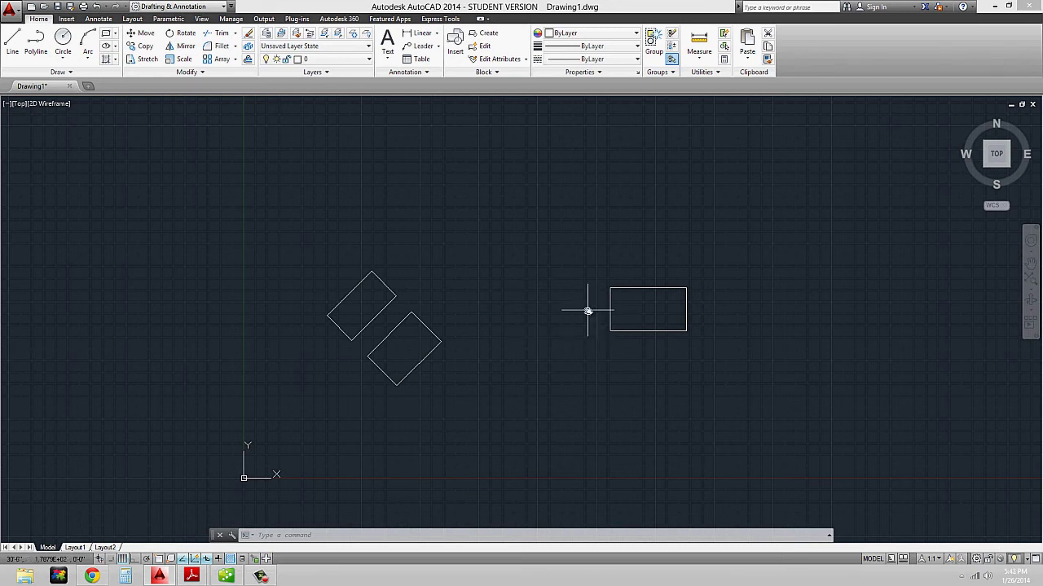
middle_drag(570, 317, 586, 347)
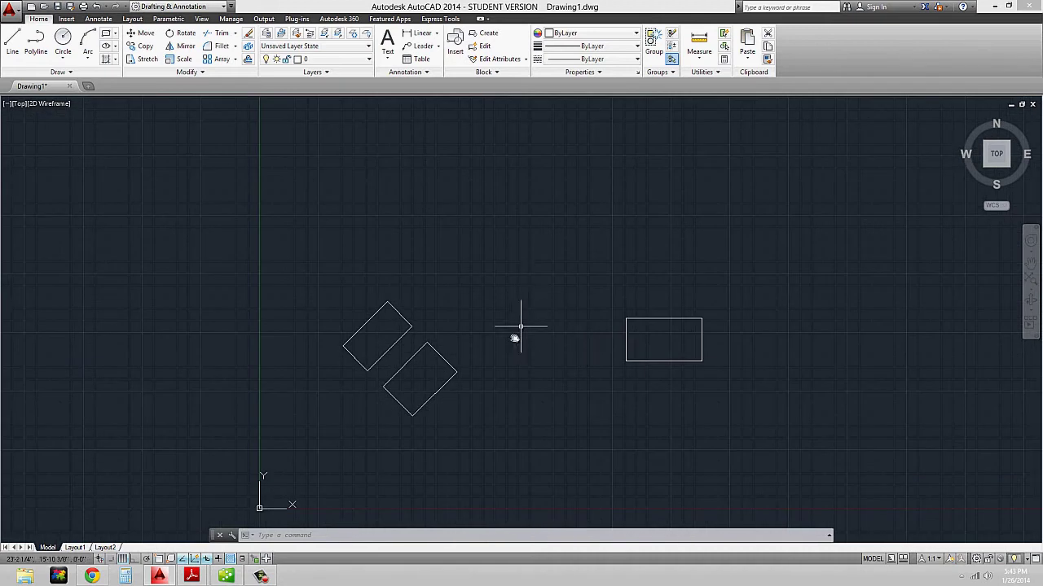
middle_drag(492, 288, 491, 310)
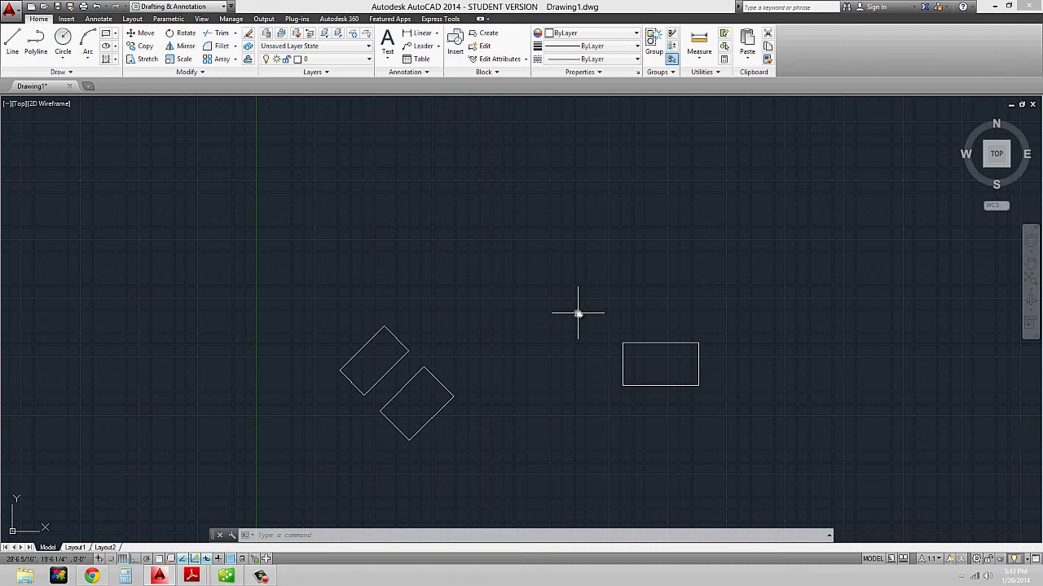
middle_drag(578, 313, 577, 329)
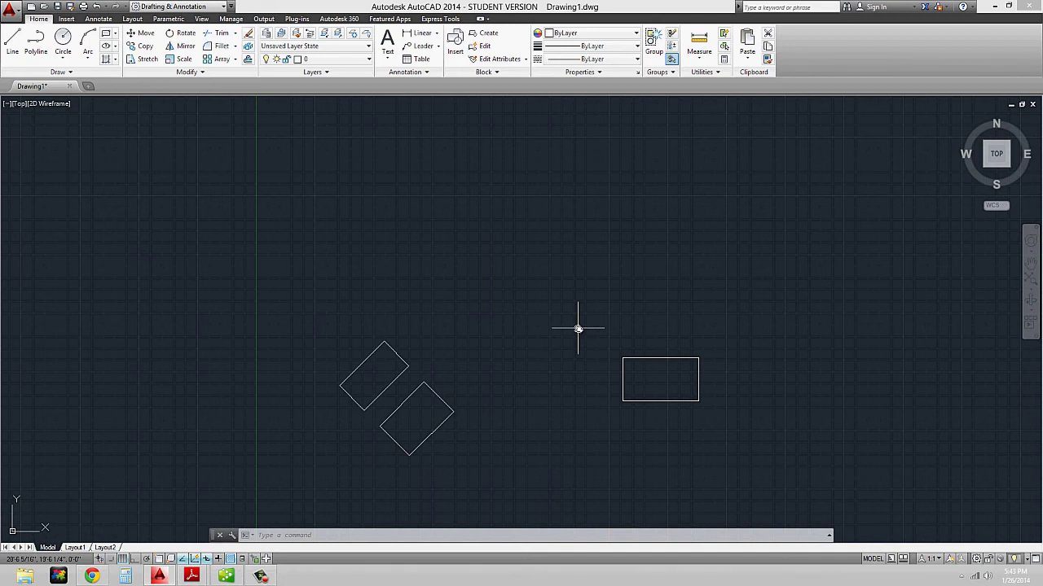
Draw a single steep slanted line above the rotated rectangles, running from its lower end up and to the left
scroll(547, 328, down, 2)
middle_drag(465, 303, 441, 330)
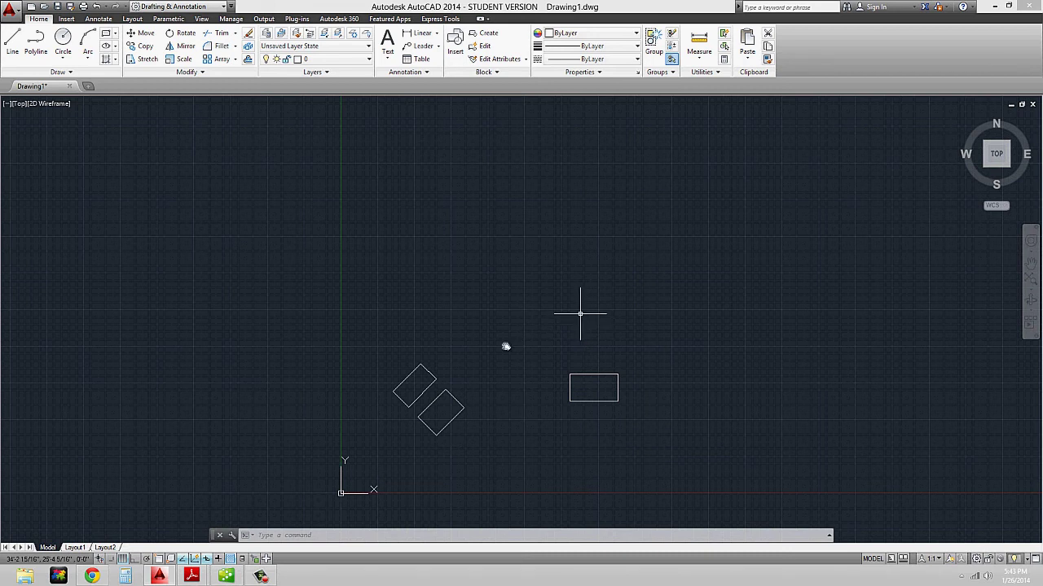
text(l)
key(Return)
click(488, 315)
click(458, 214)
key(Escape)
scroll(414, 293, up, 2)
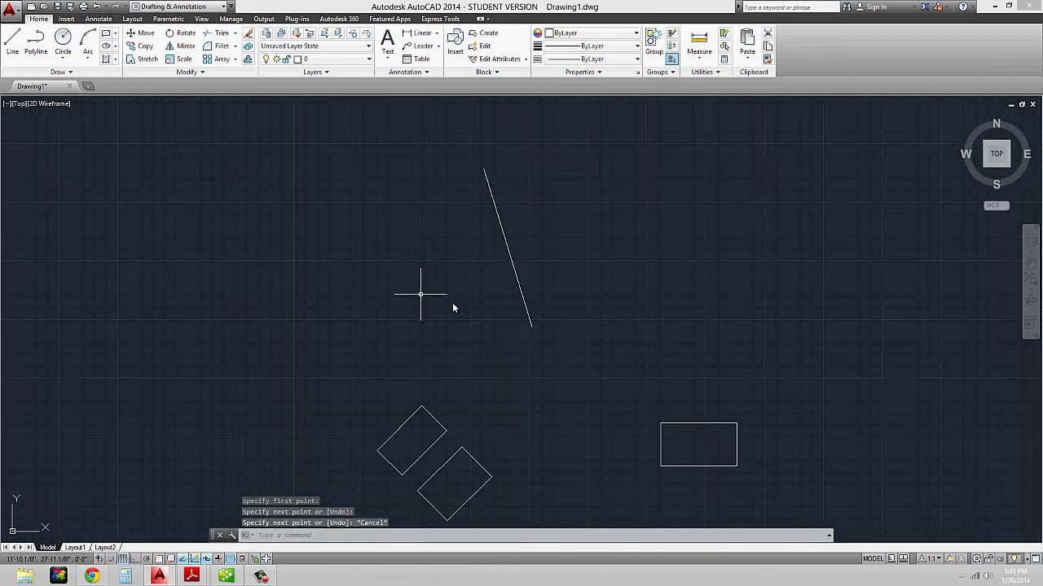
Begin rotating the upper tilted rectangle alone, with object snap on and its rightmost corner as the base point
scroll(453, 305, down, 2)
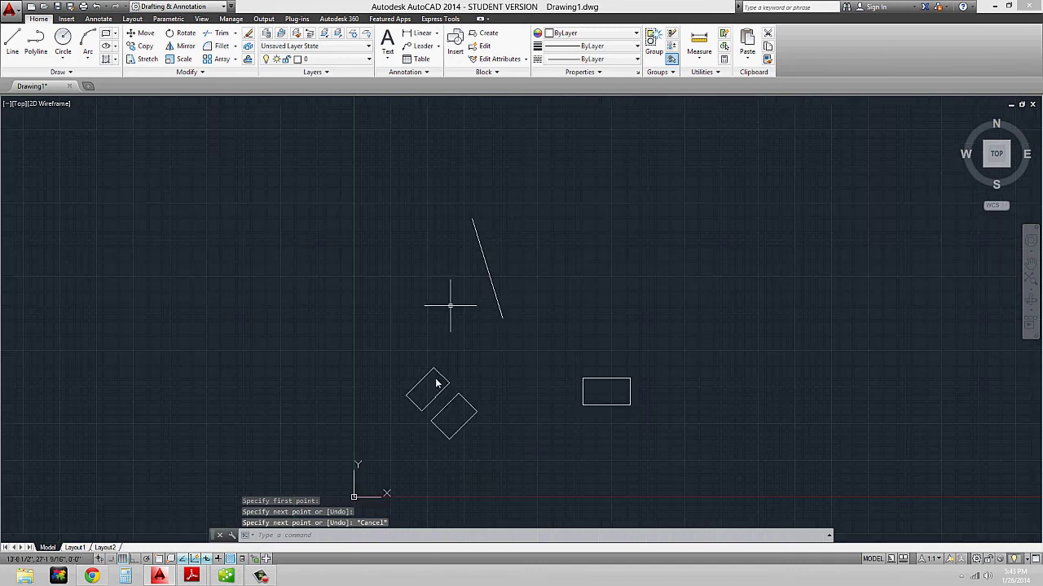
scroll(433, 370, up, 2)
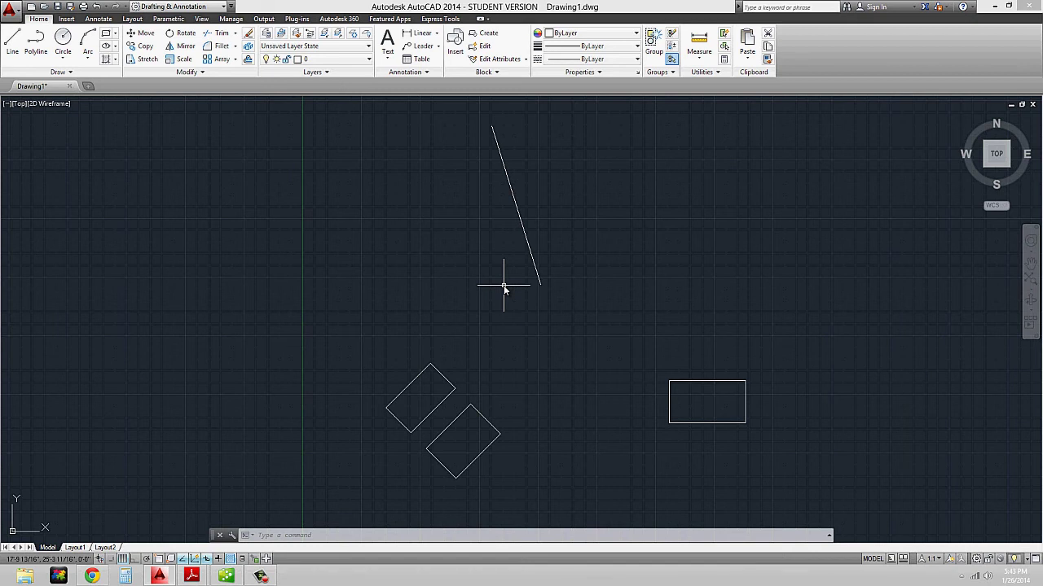
text(RO)
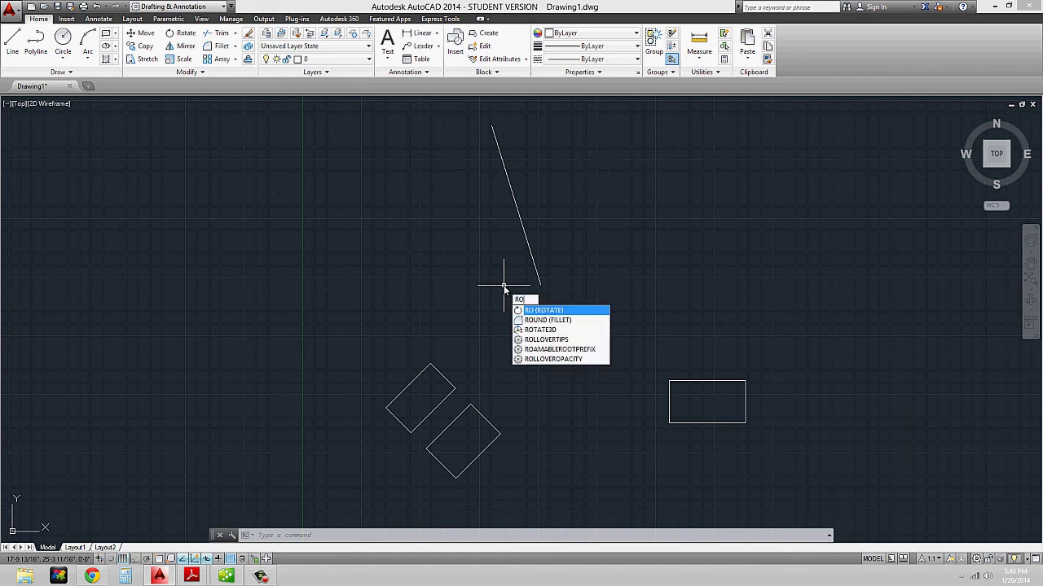
key(Return)
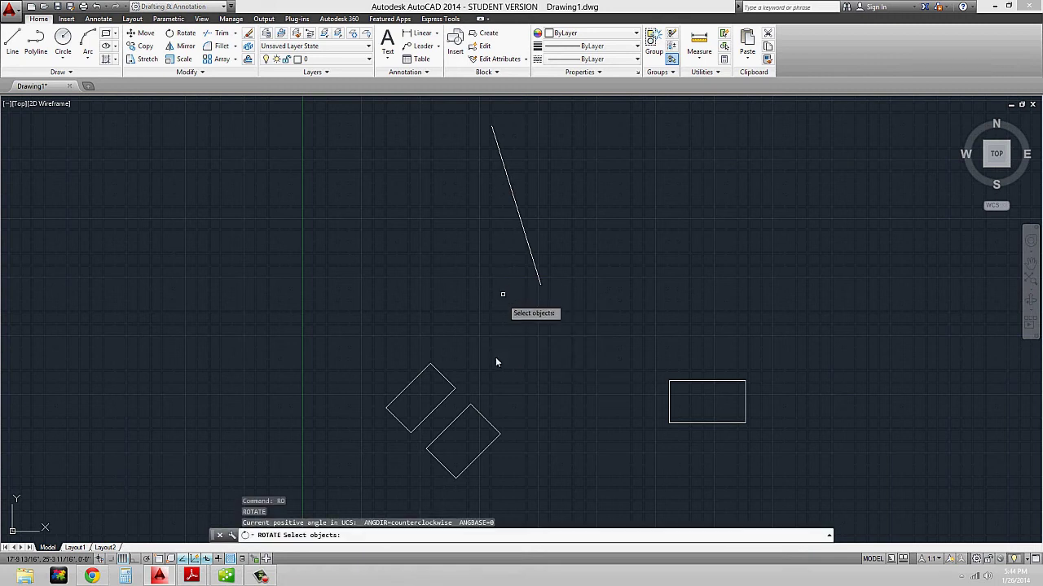
click(432, 383)
click(429, 385)
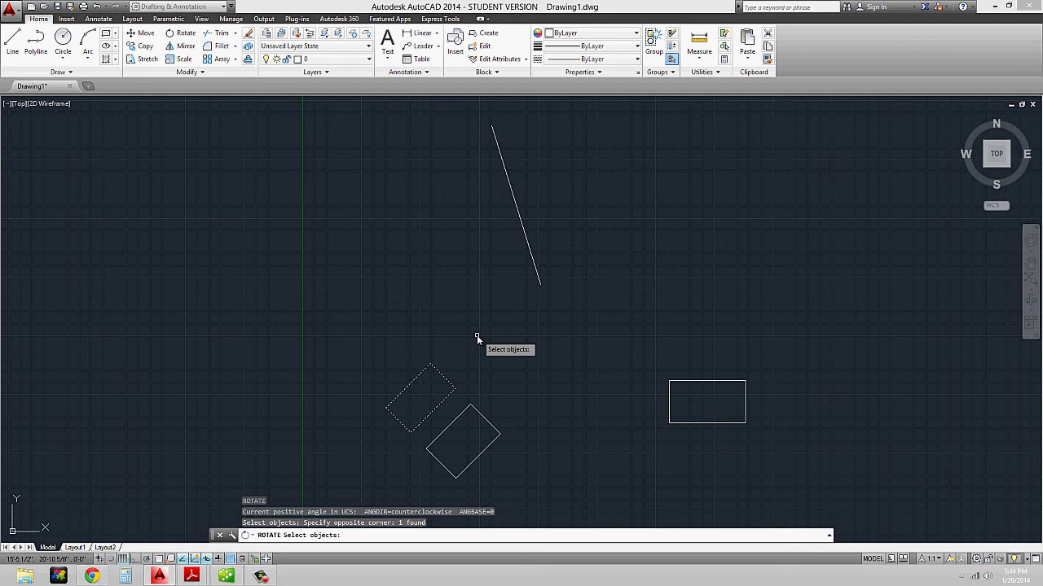
key(Return)
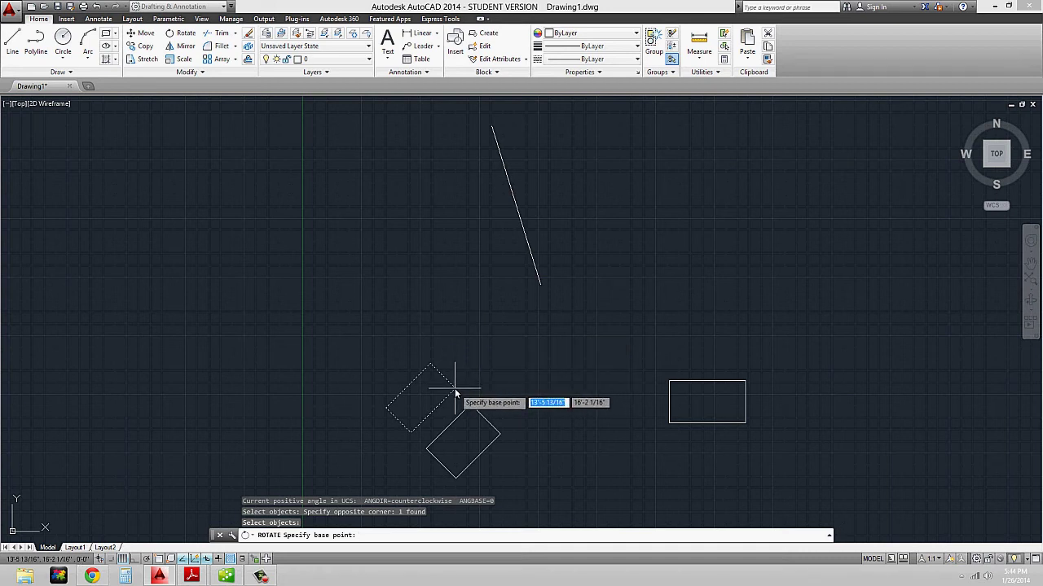
key(F3)
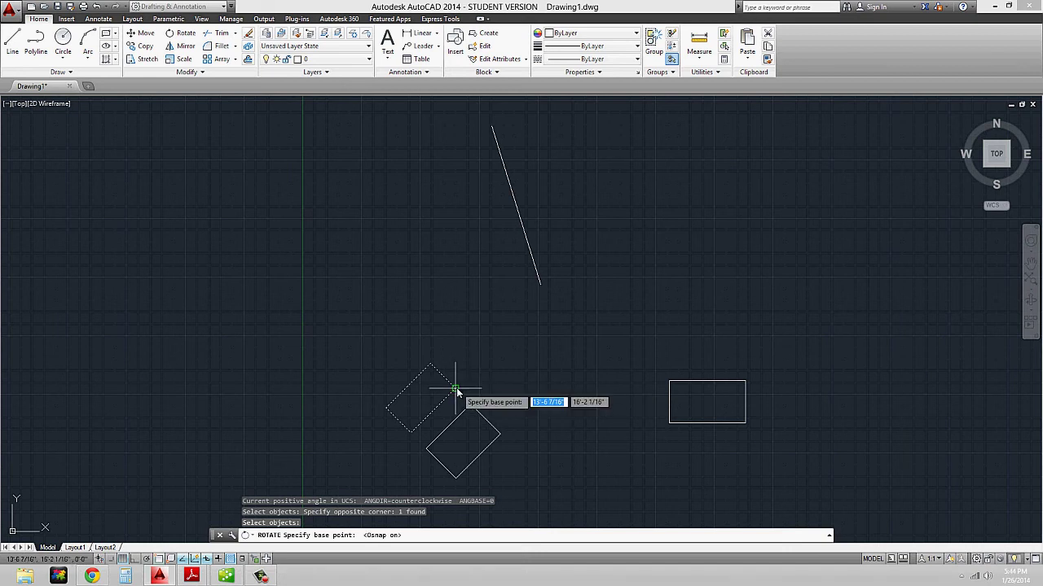
click(455, 389)
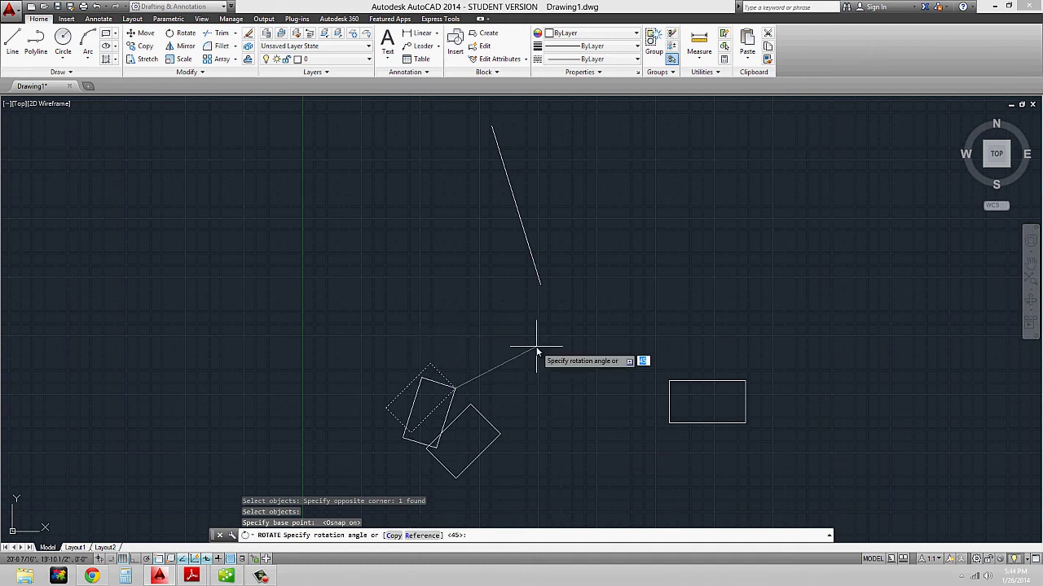
Rotate by Reference, from the rectangle's short upper-right edge to a new angle defined by the slanted line's upper and lower endpoints
text(r)
key(Return)
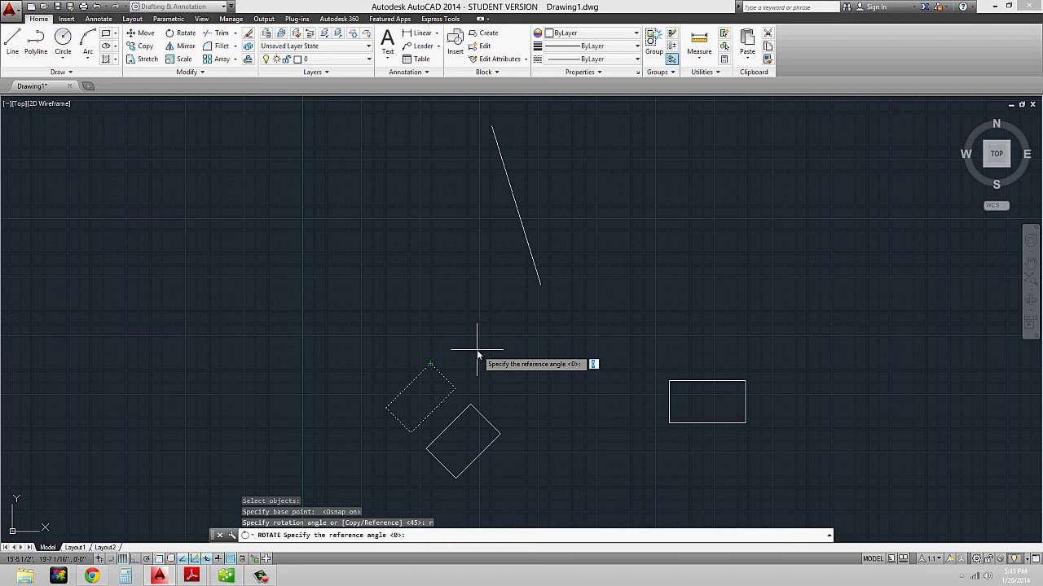
click(430, 367)
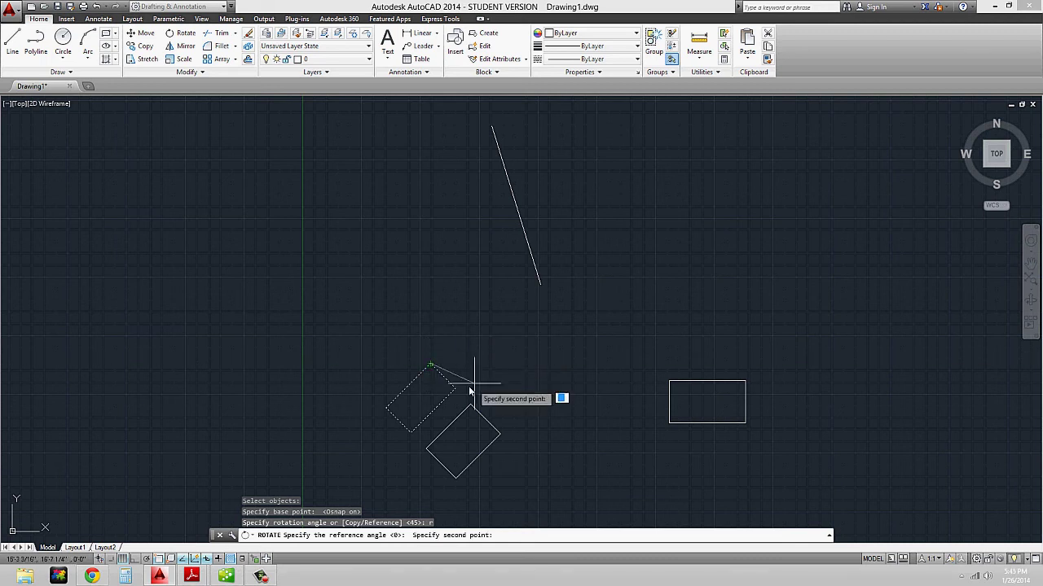
click(454, 389)
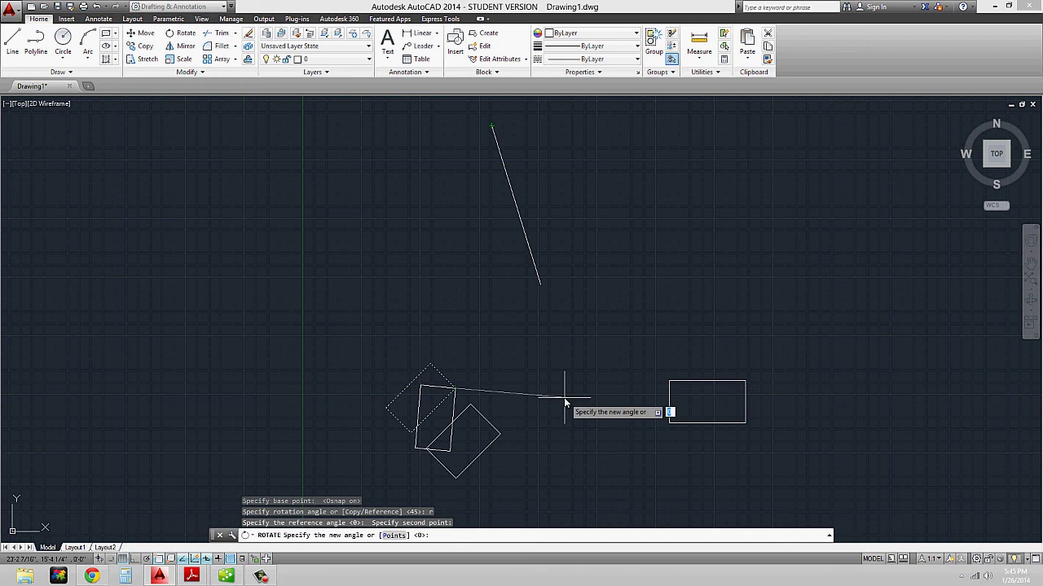
text(p)
key(Return)
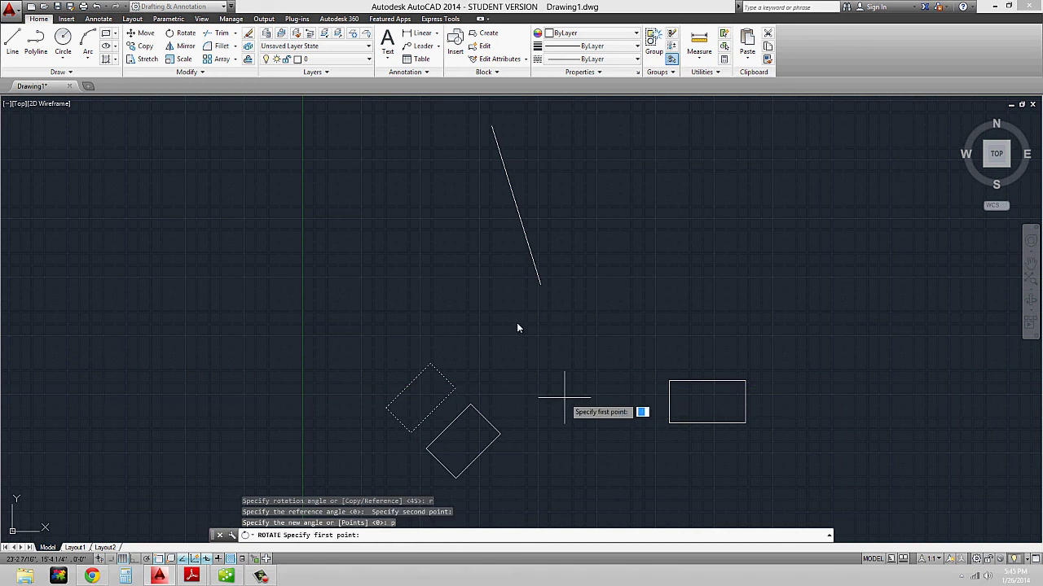
click(492, 127)
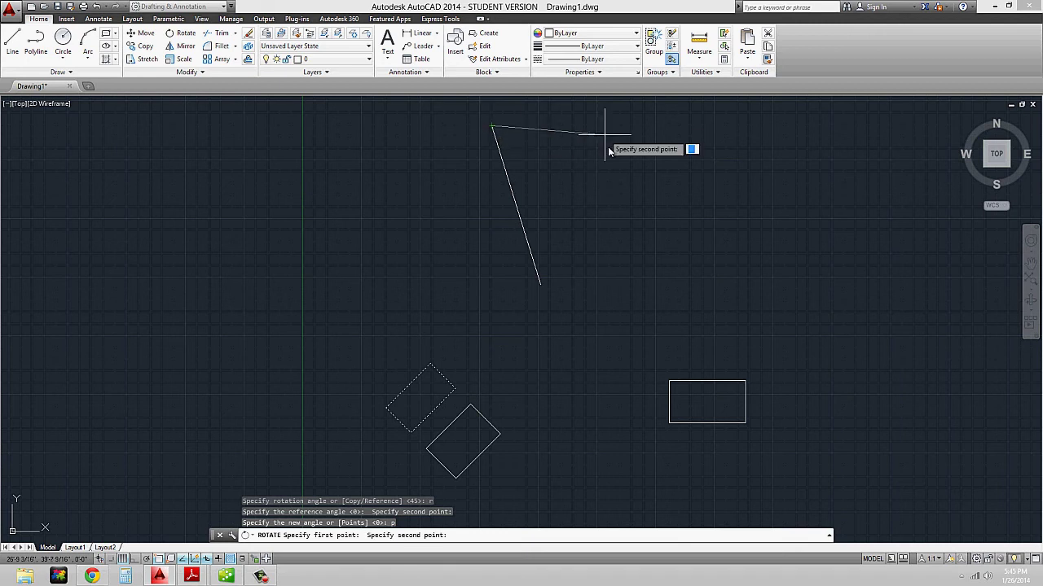
click(540, 285)
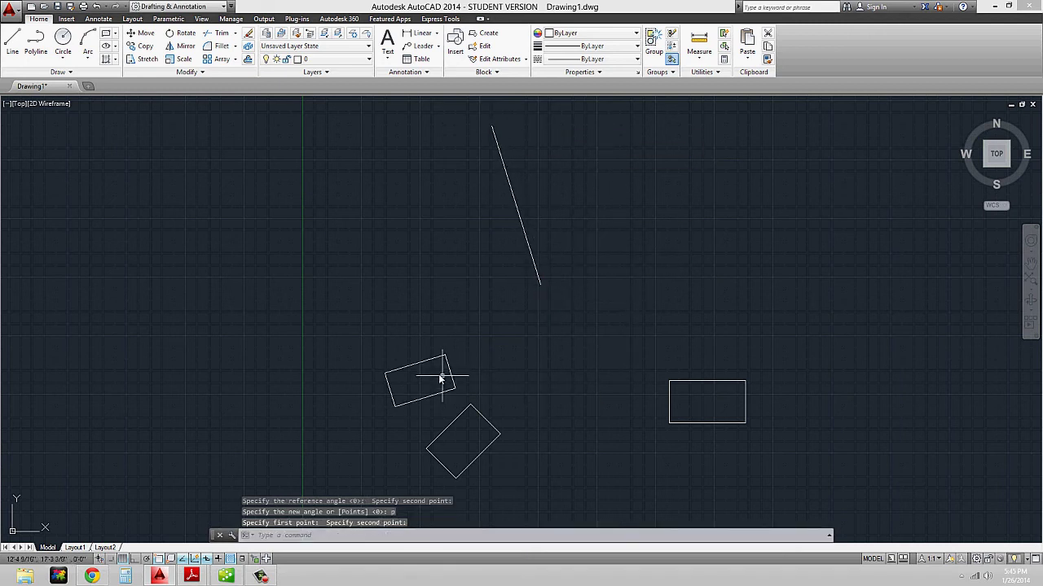
Move the realigned rectangle up beside the slanted line so its short side lies along the line's lower half
text(m)
key(Return)
click(513, 343)
click(441, 371)
key(Return)
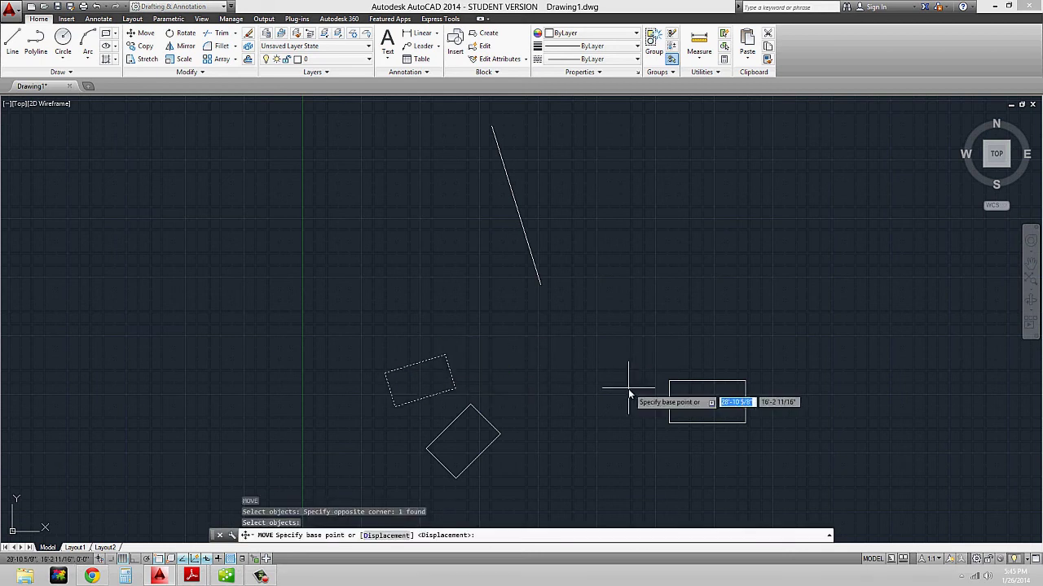
click(628, 394)
click(696, 256)
scroll(496, 220, up, 4)
scroll(546, 307, down, 4)
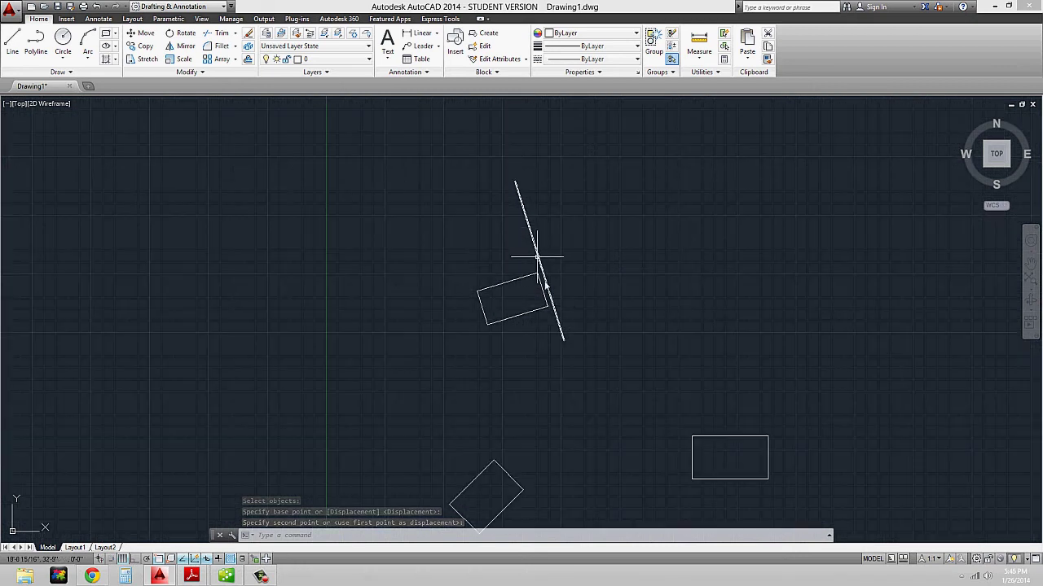
Draw a vertical line to the right of the unrotated rectangle, about four times the rectangle's height, with Ortho on
mouse_move(610, 362)
middle_down()
mouse_move(537, 300)
mouse_move(516, 324)
mouse_move(486, 323)
middle_up()
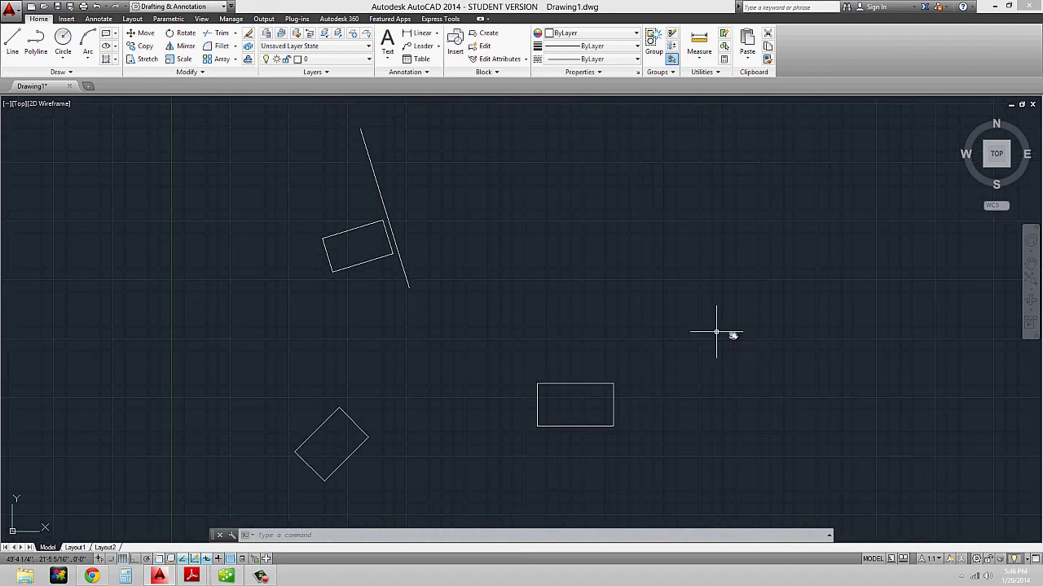
text(l)
key(Escape)
text(l)
key(Return)
click(733, 383)
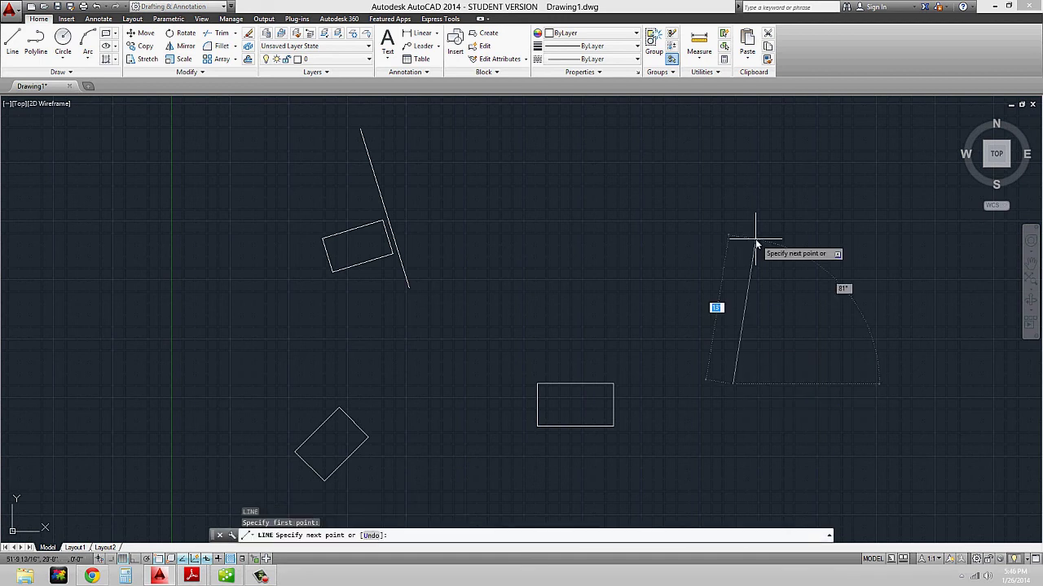
key(F8)
click(727, 212)
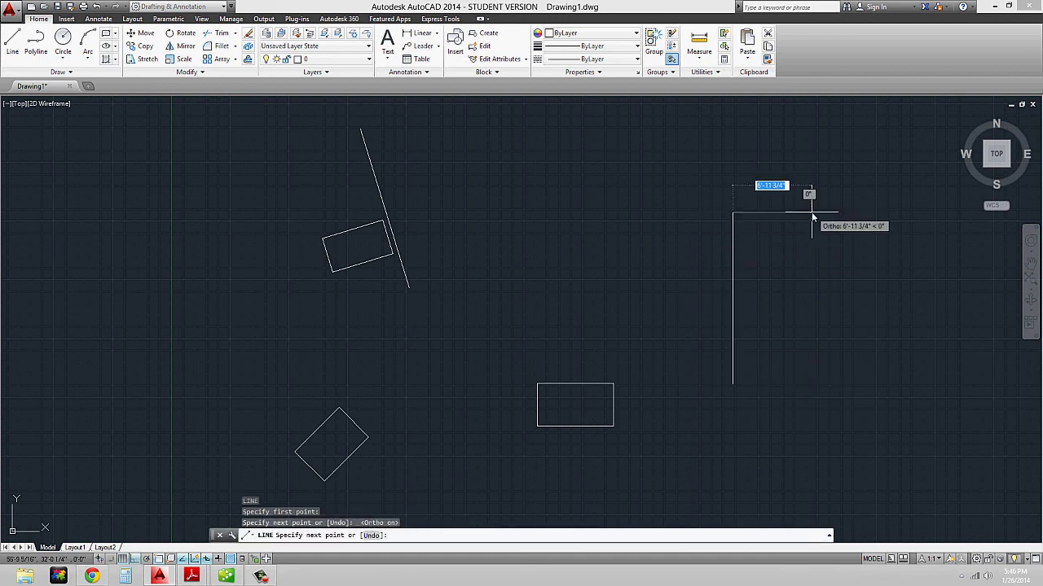
key(Return)
Begin scaling the unrotated rectangle about its lower-left corner with the Reference option
middle_drag(814, 218, 697, 268)
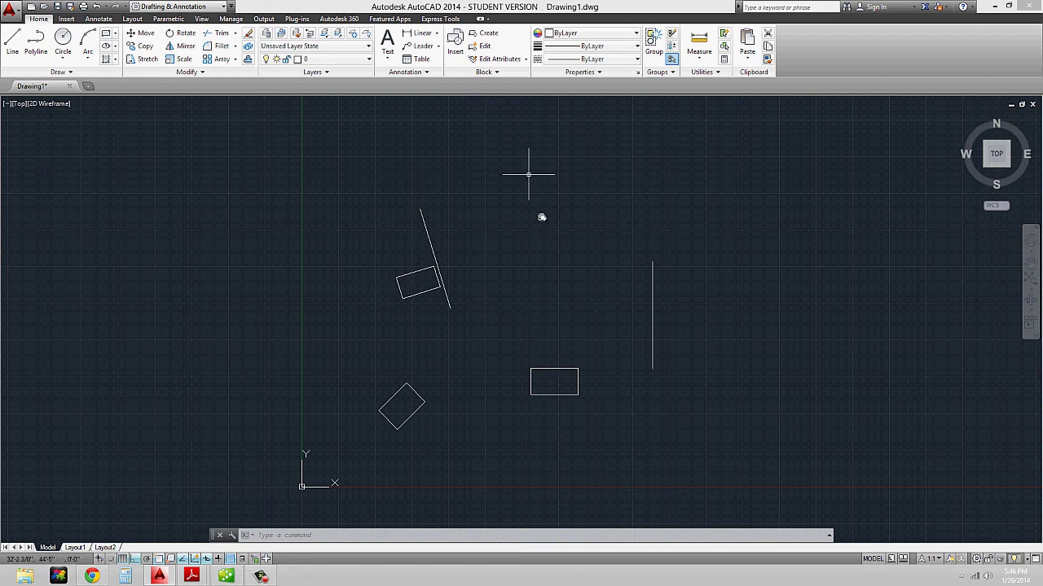
middle_drag(595, 405, 573, 408)
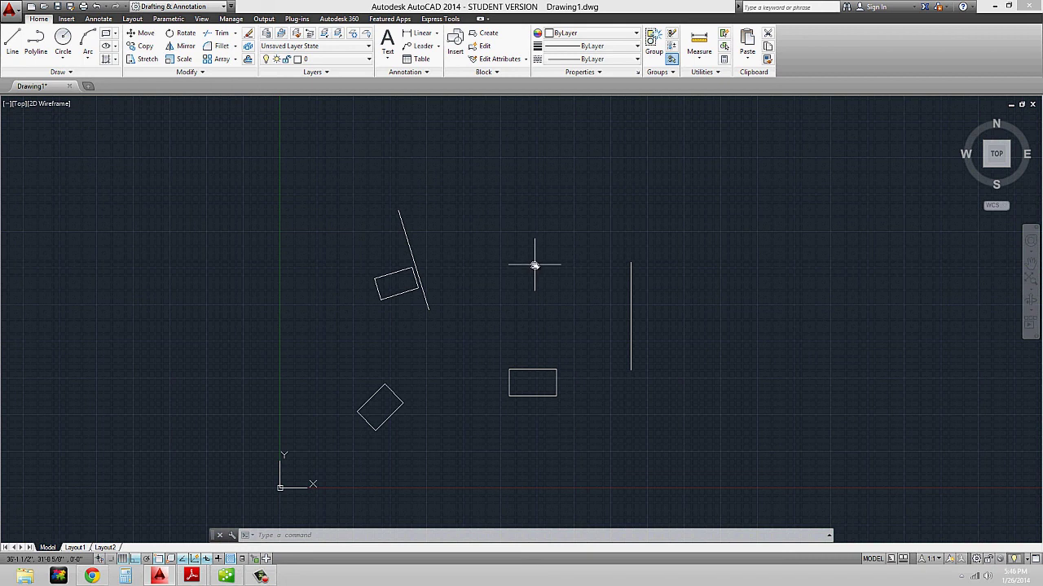
text(sc)
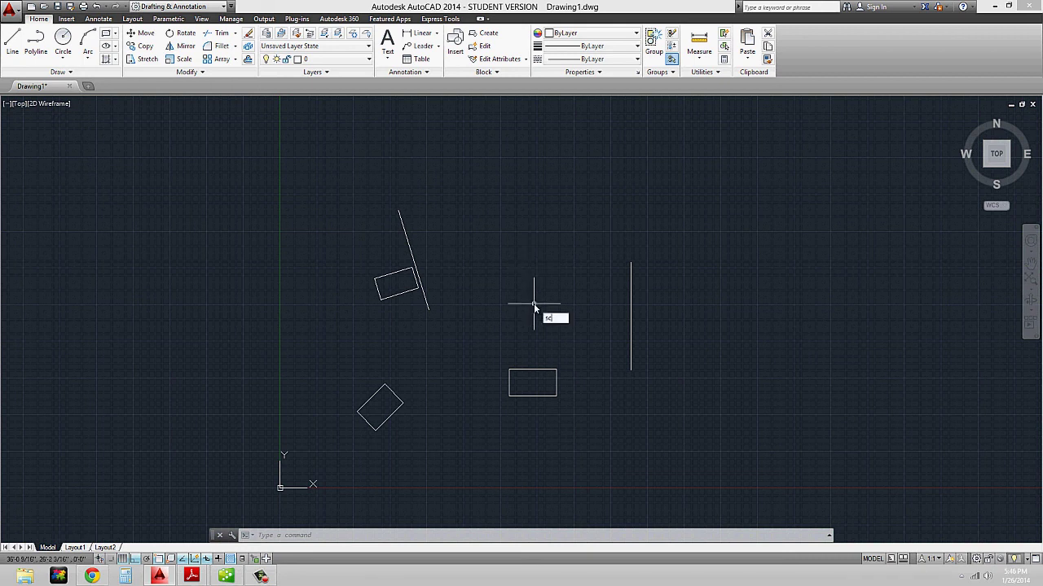
key(Return)
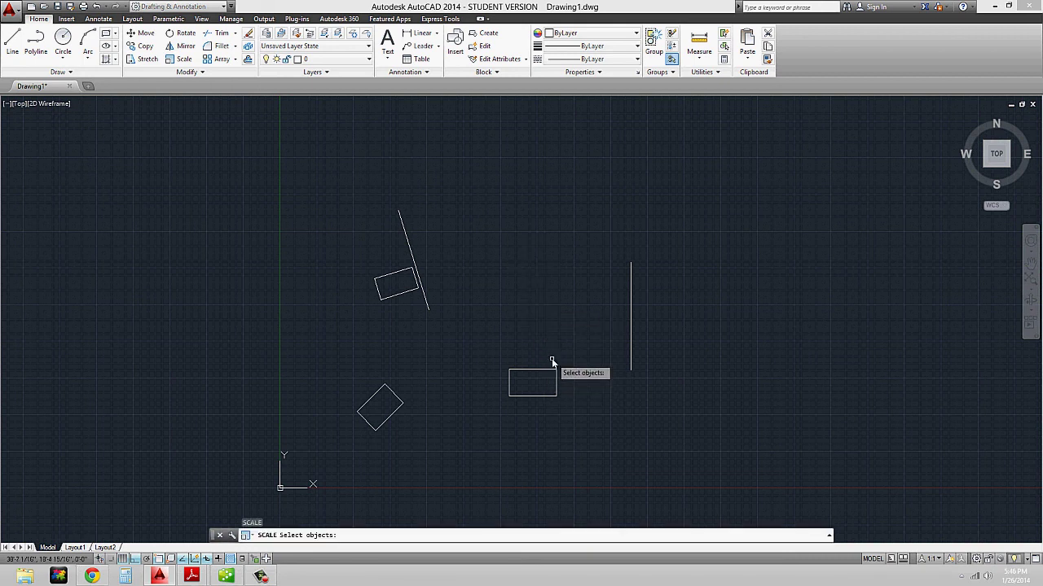
click(543, 380)
click(530, 336)
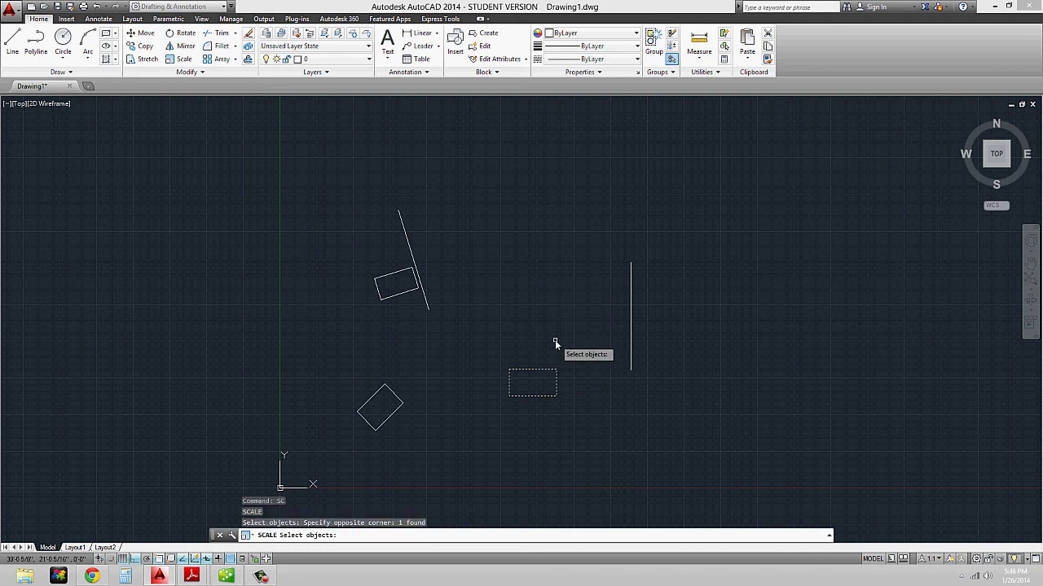
key(Return)
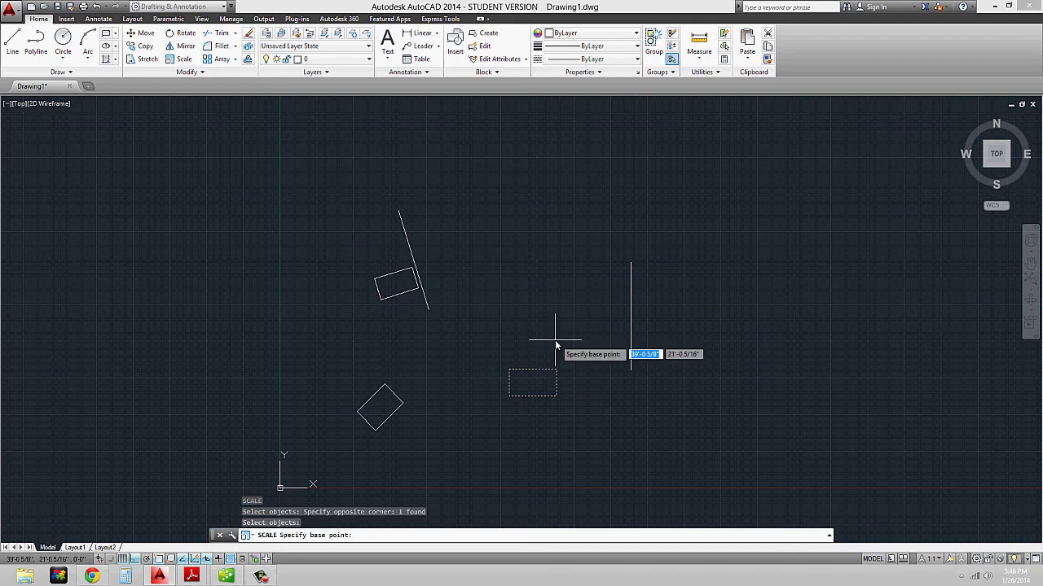
click(507, 397)
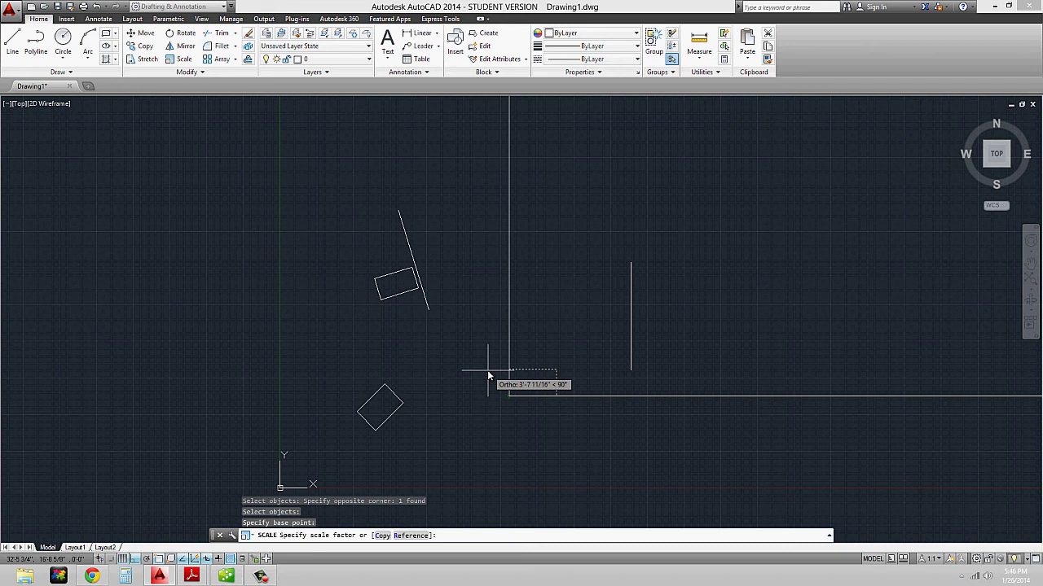
text(2)
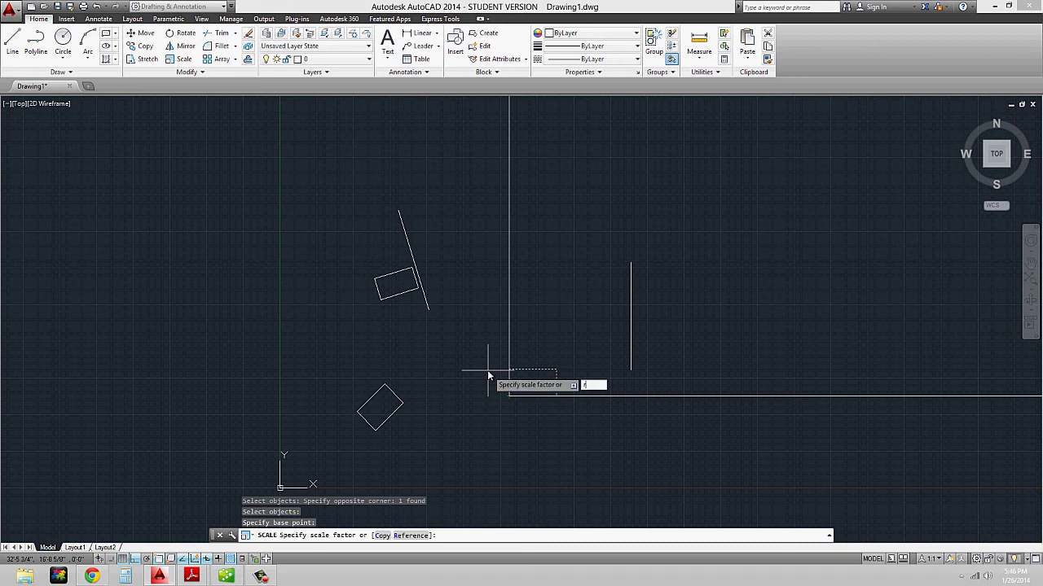
key(Return)
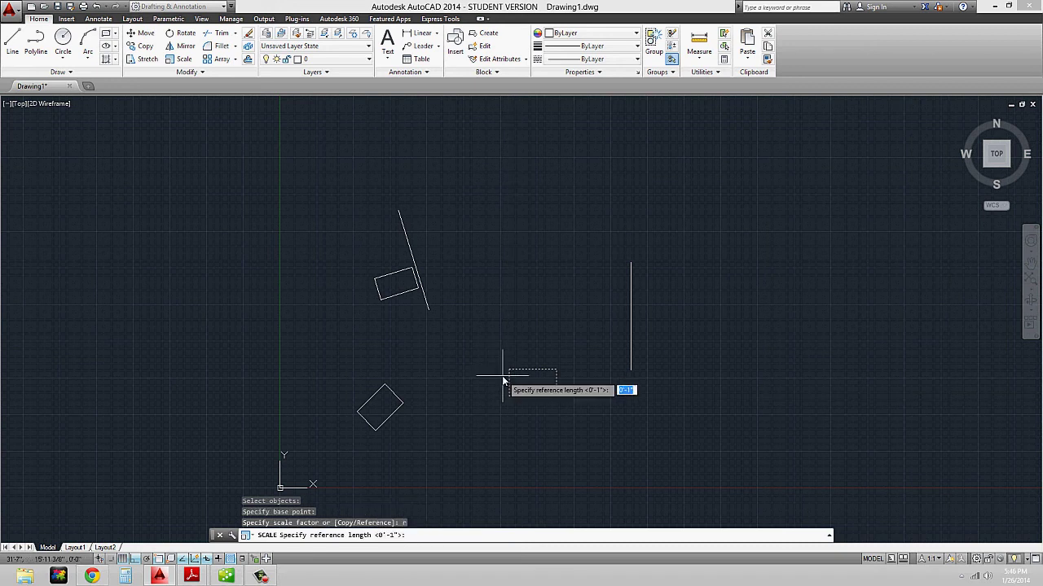
Set the reference length from the rectangle's left edge and the new length from the vertical line's upper and lower endpoints
scroll(506, 375, up, 2)
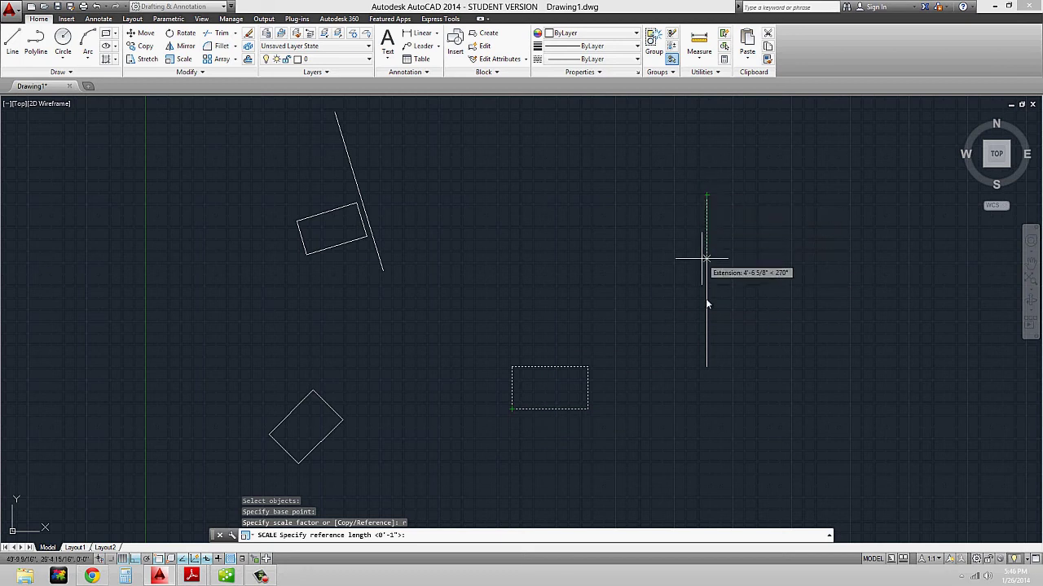
click(512, 367)
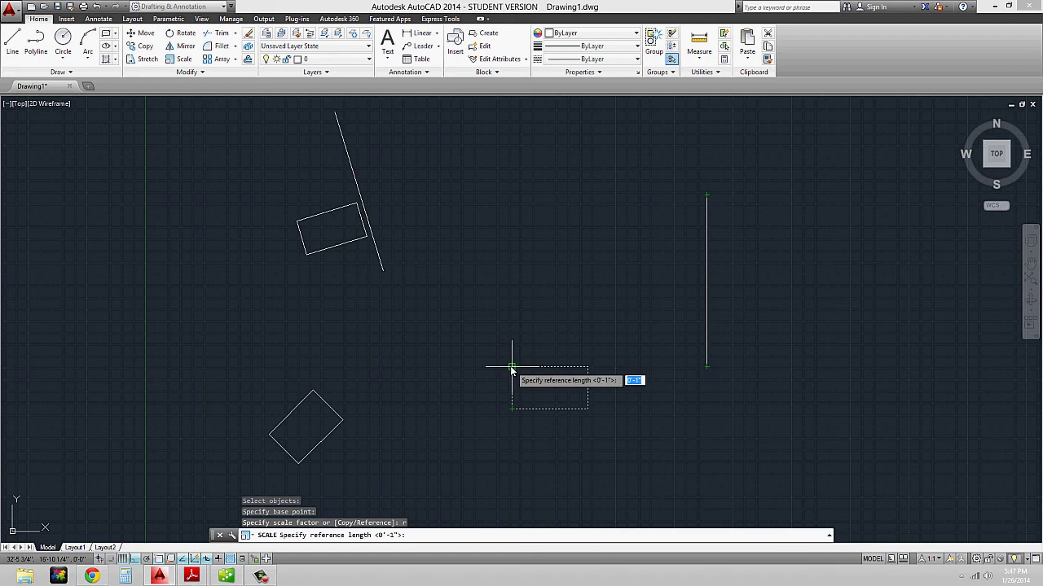
click(512, 408)
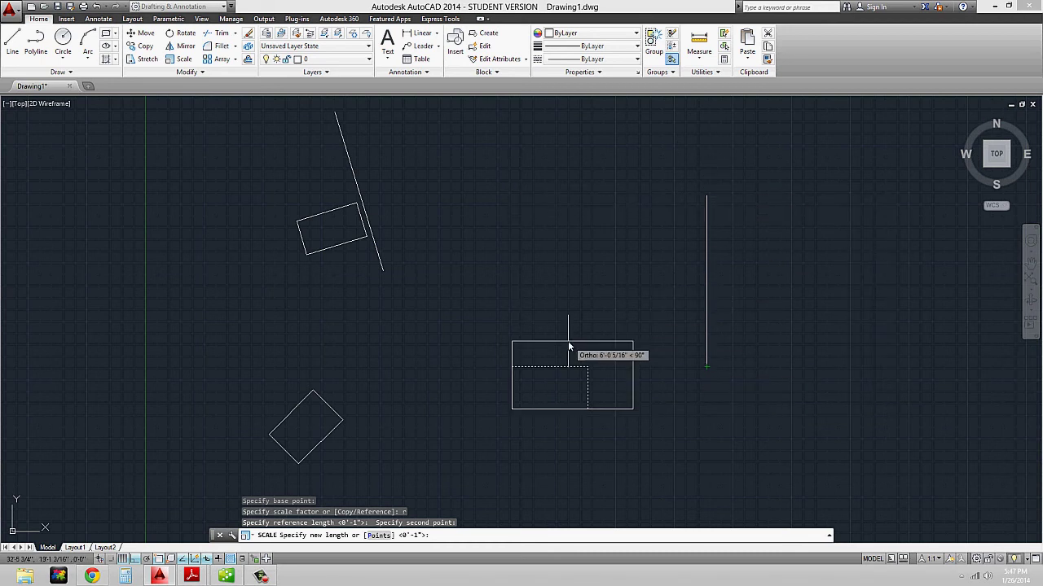
text(p)
key(Return)
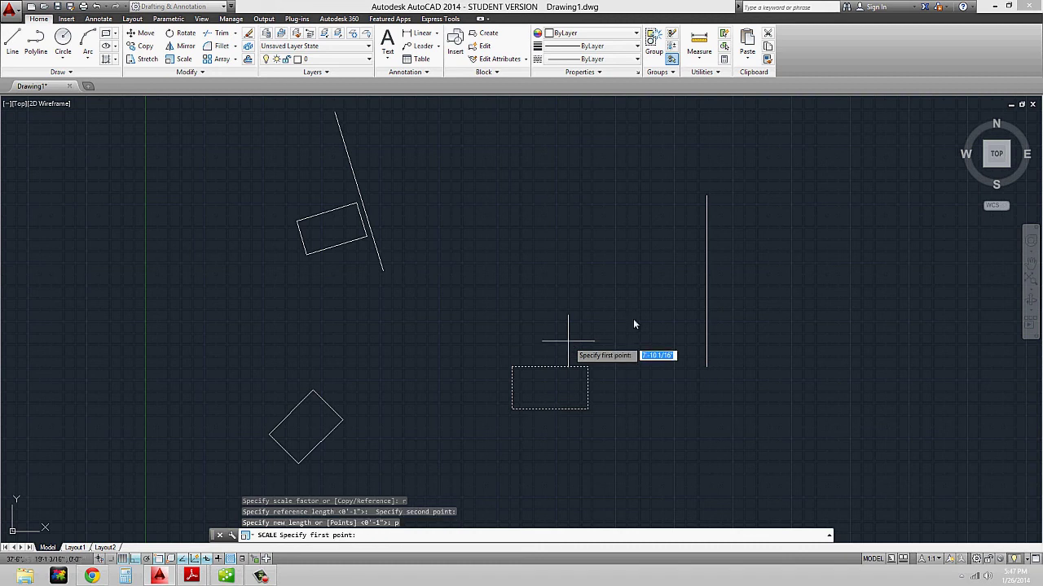
click(707, 197)
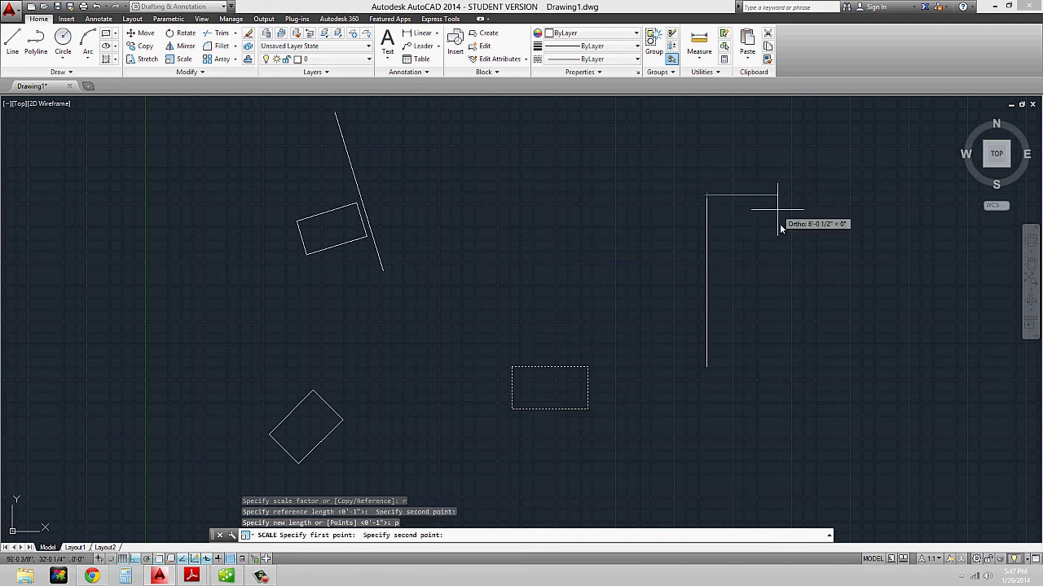
click(706, 367)
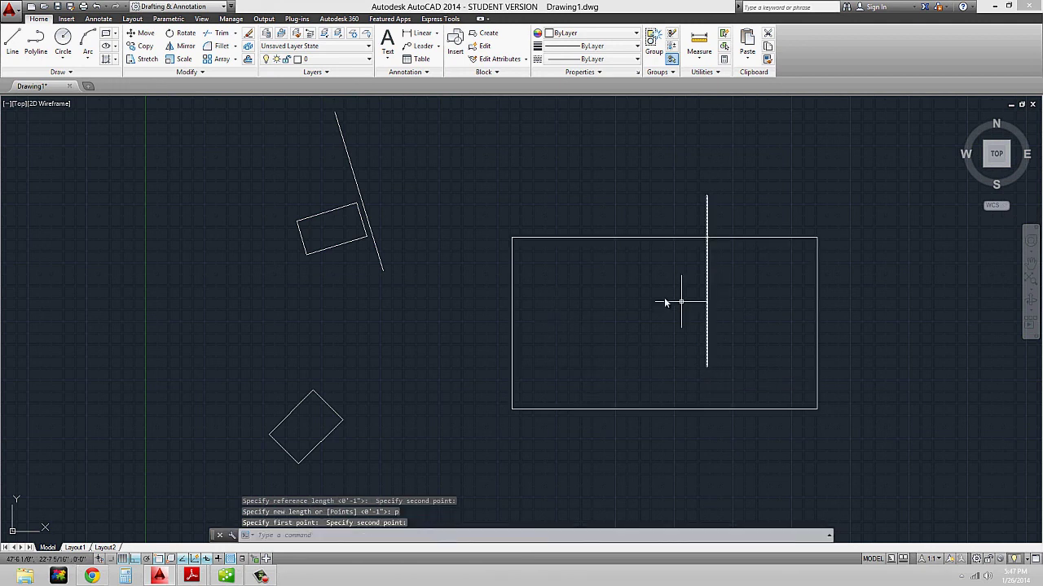
Move the scaled rectangle by its lower-left corner, with Ortho off, to just right of the vertical line's lower end
text(m)
key(Return)
click(633, 285)
click(577, 163)
key(Return)
click(511, 408)
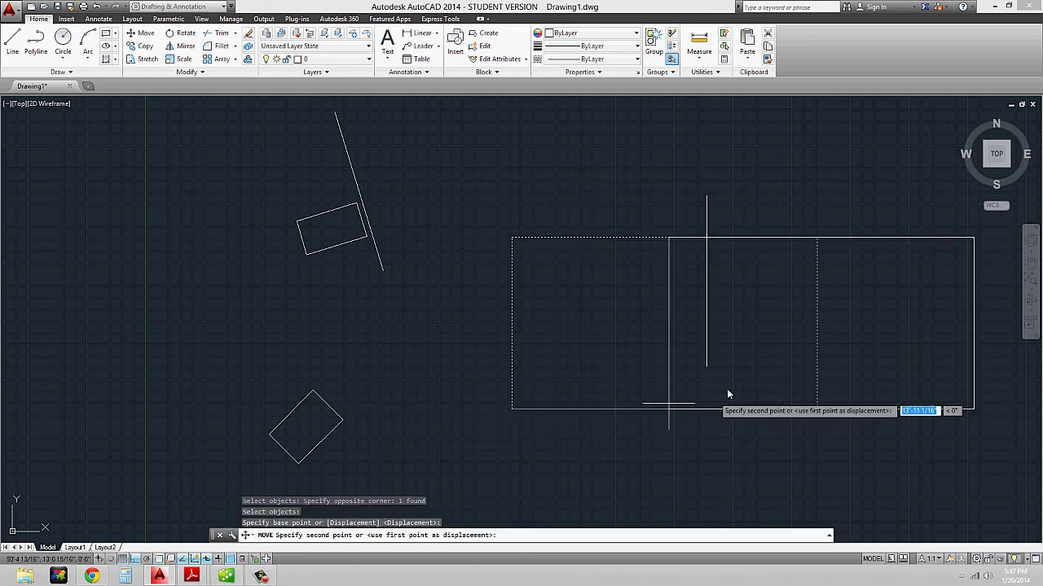
scroll(727, 365, up, 4)
key(F8)
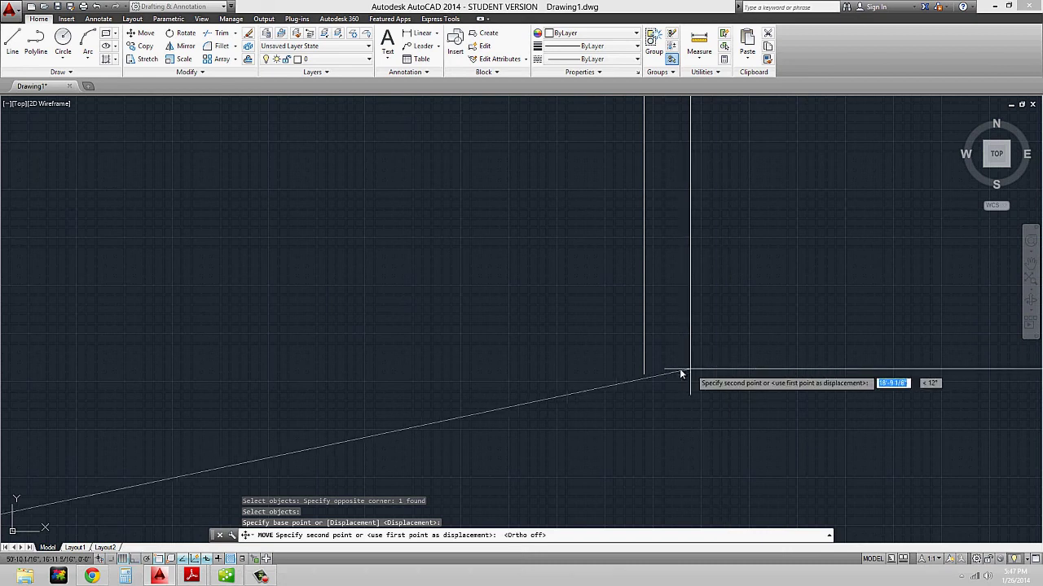
click(669, 376)
scroll(766, 362, down, 5)
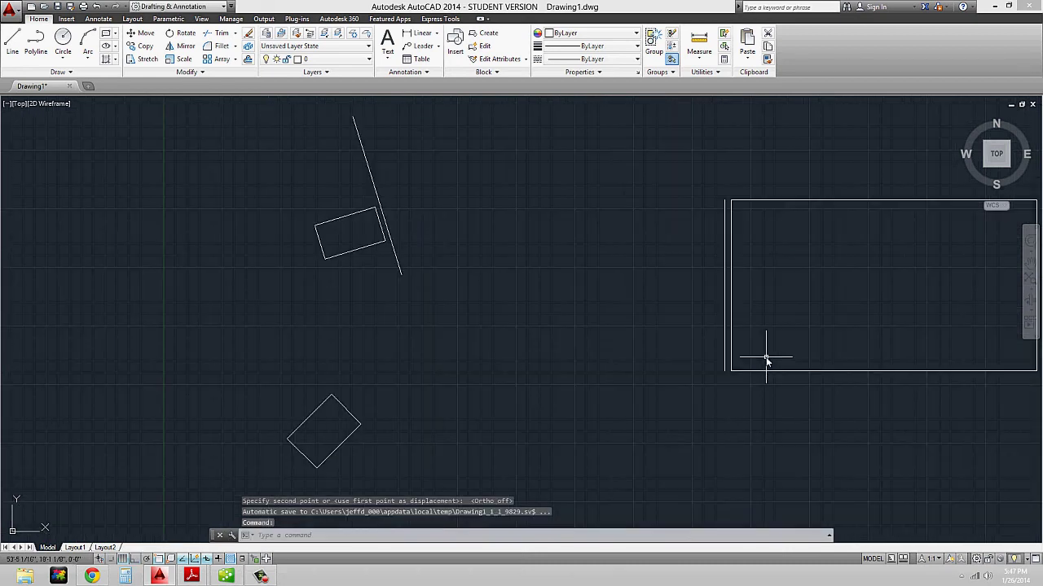
scroll(601, 345, down, 4)
middle_drag(621, 332, 665, 305)
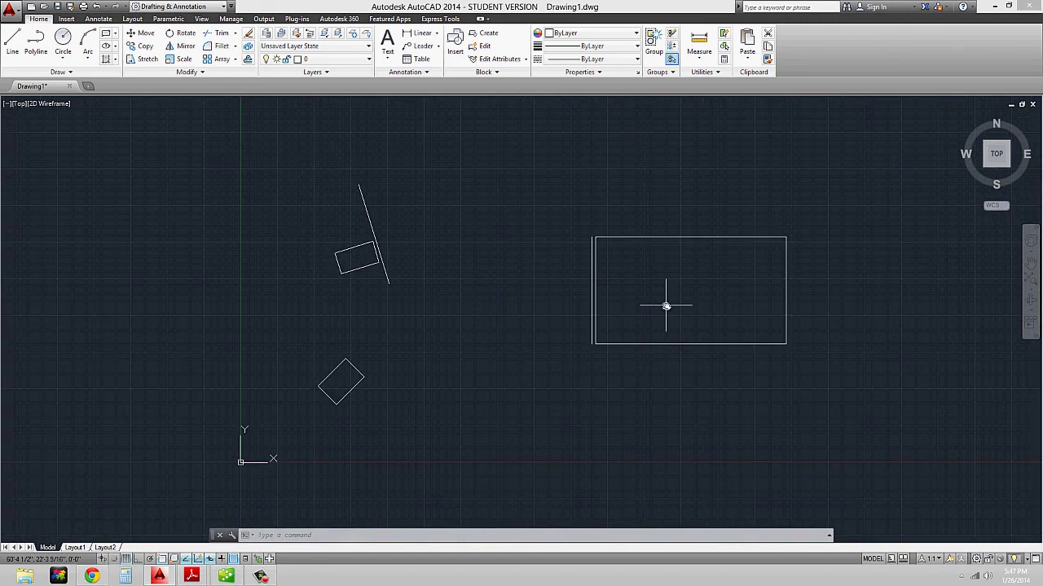
Erase the vertical line, the slanted line and the two small rotated rectangles, leaving only the large rectangle
click(590, 240)
key(Escape)
key(Escape)
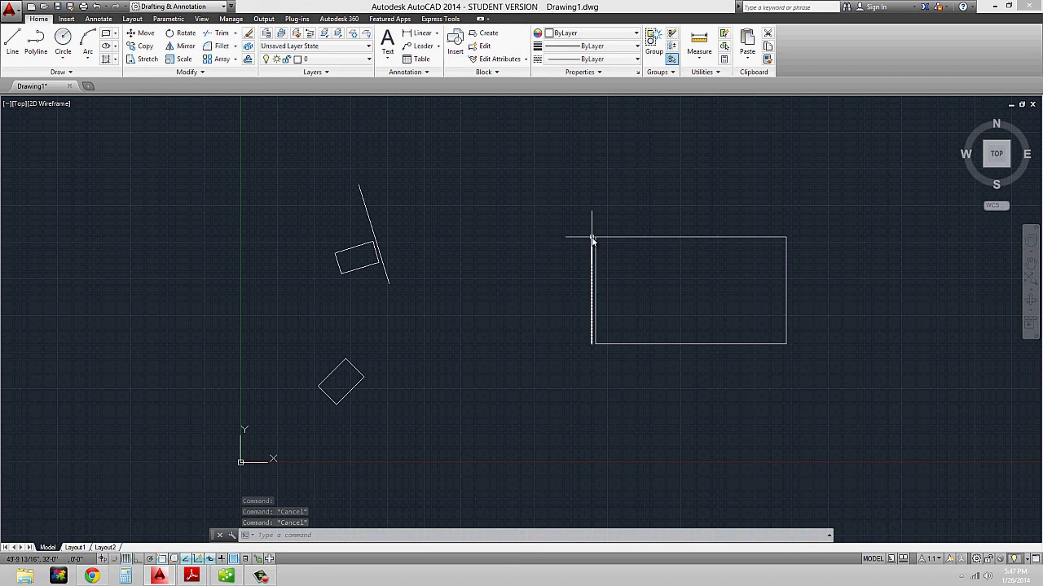
click(591, 241)
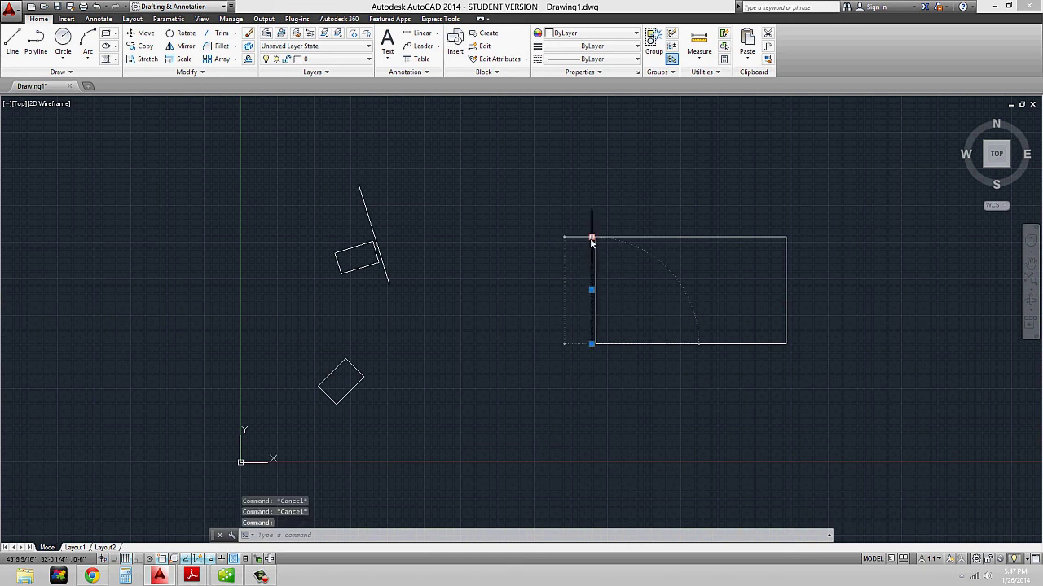
mouse_move(592, 240)
click(456, 416)
click(319, 160)
text(e)
key(Return)
Select the remaining large rectangle to check whether it is a single object, and clear the selection
middle_drag(791, 289, 611, 310)
scroll(504, 291, up, 2)
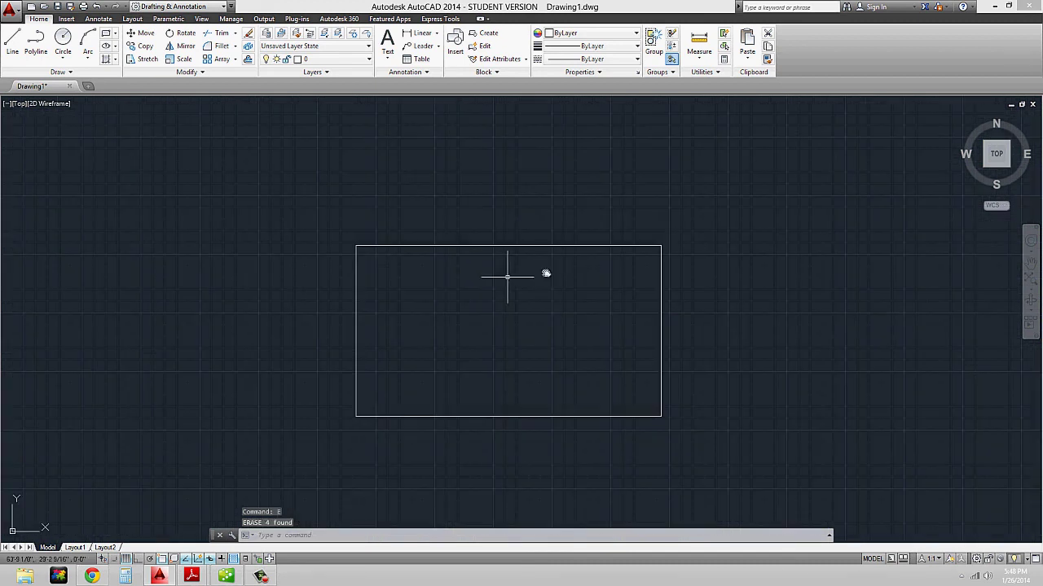
click(546, 272)
click(507, 200)
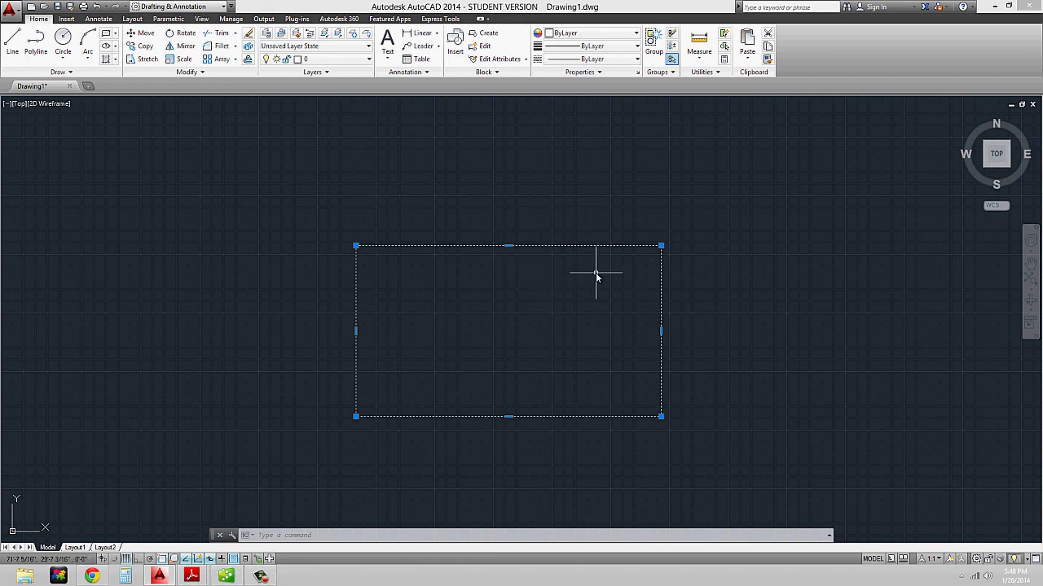
key(Escape)
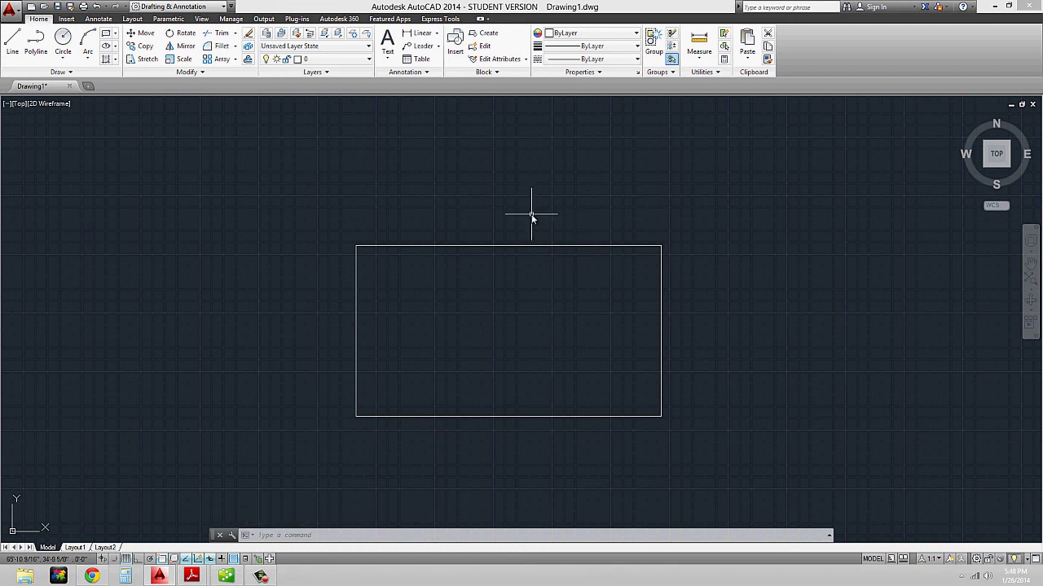
Explode the large rectangle into separate lines
text(EX)
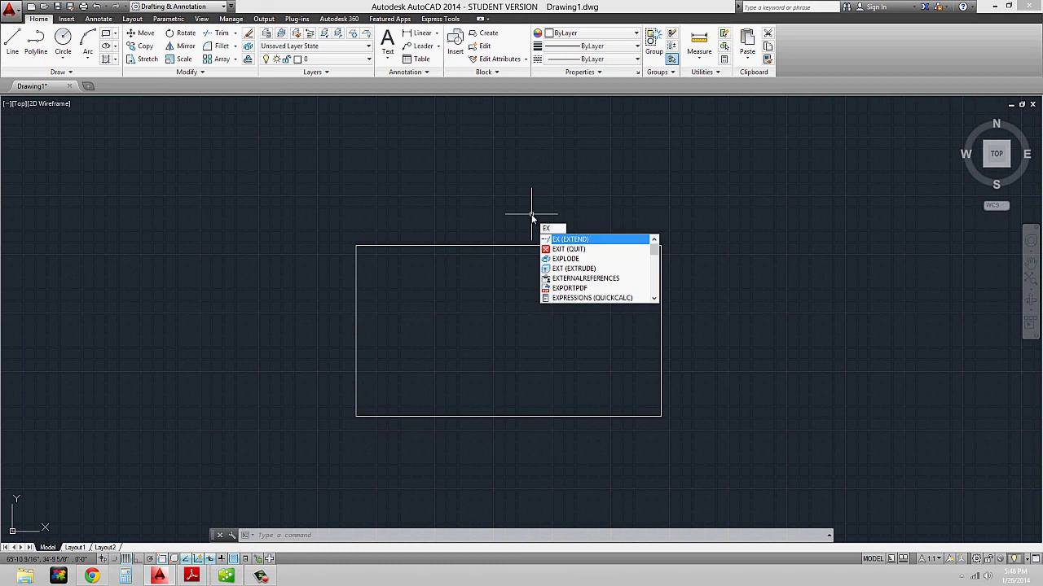
key(Down)
key(Down)
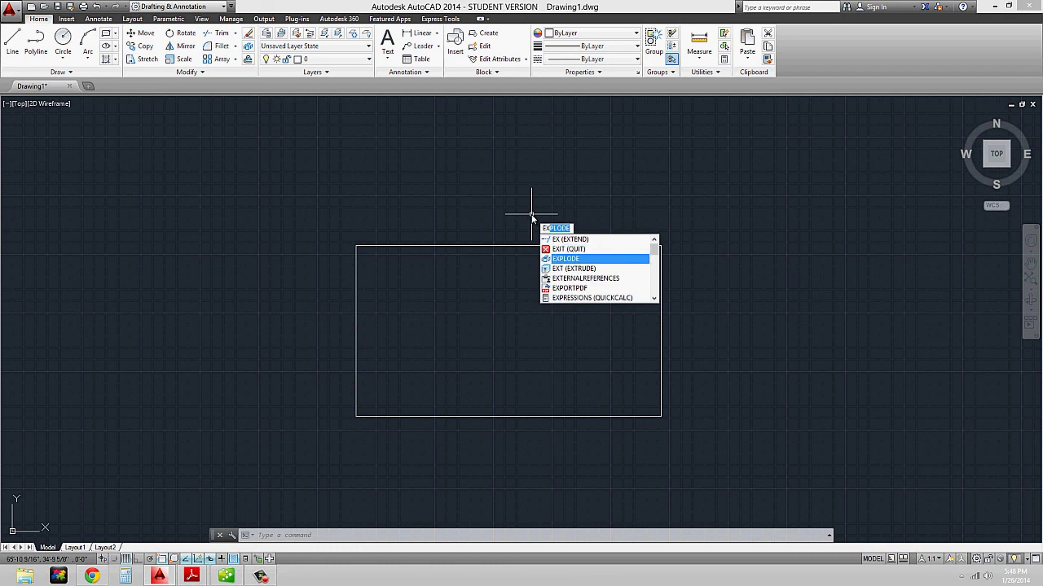
key(Return)
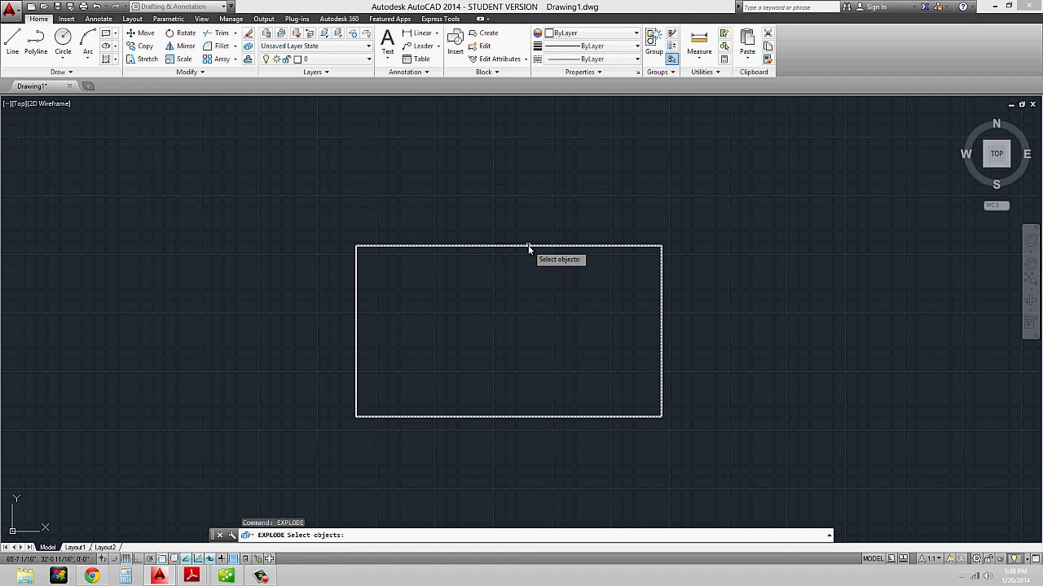
click(527, 245)
key(Return)
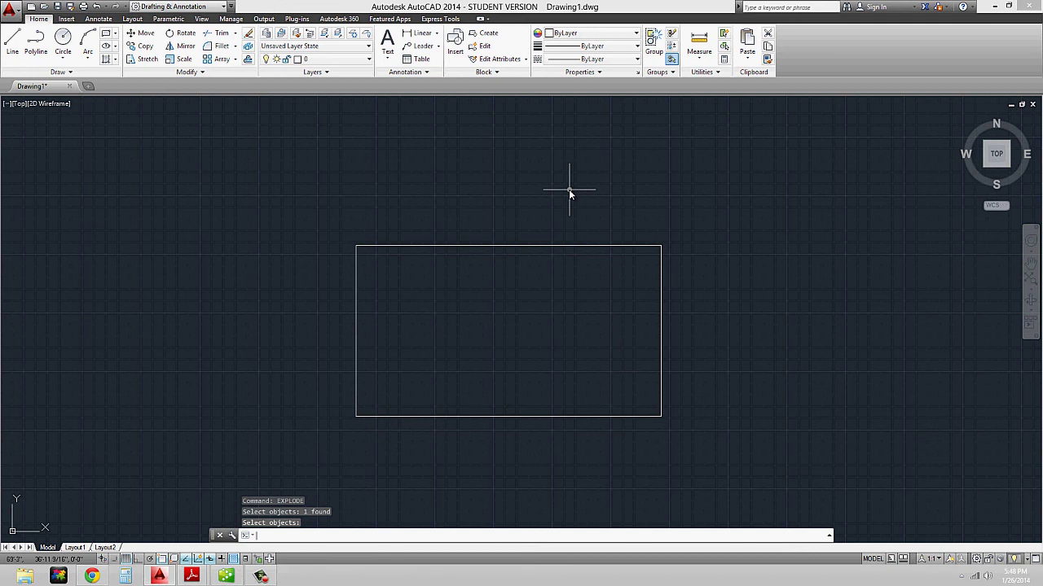
Select the exploded rectangle's edges one by one to check that they are separate objects, and clear the selection
click(562, 245)
click(660, 291)
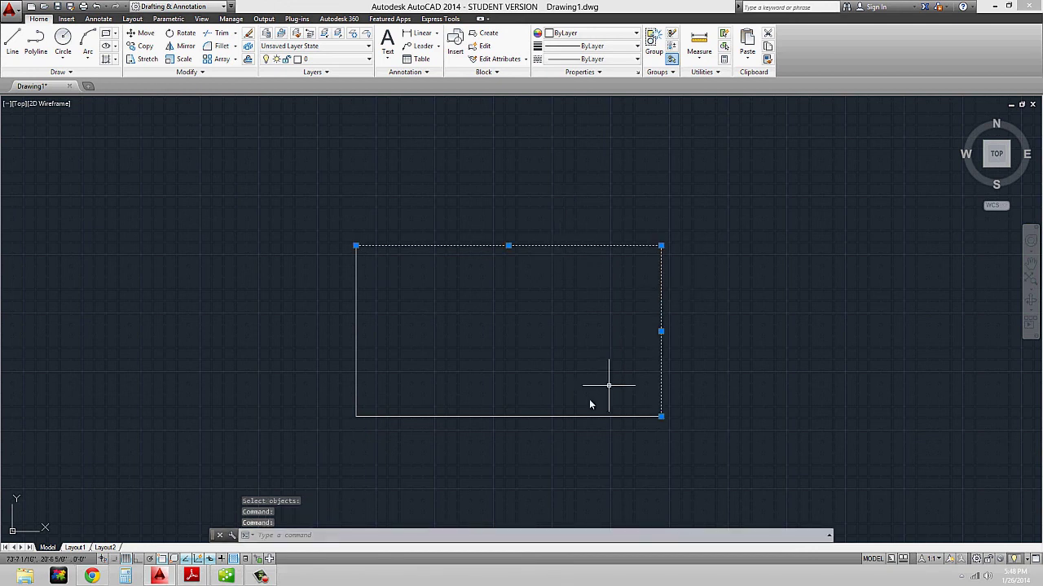
click(581, 415)
click(356, 353)
key(Escape)
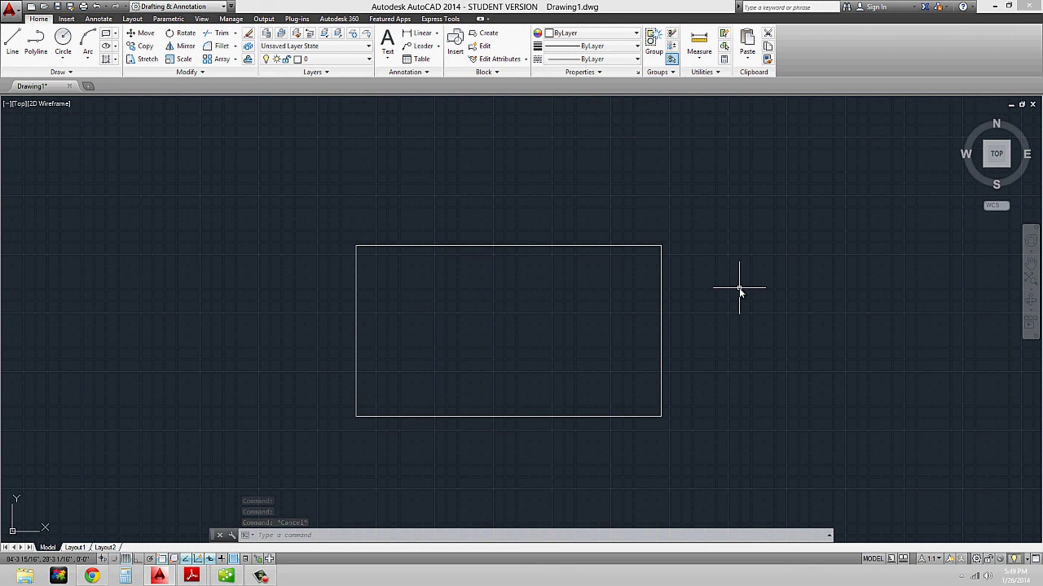
scroll(454, 281, down, 1)
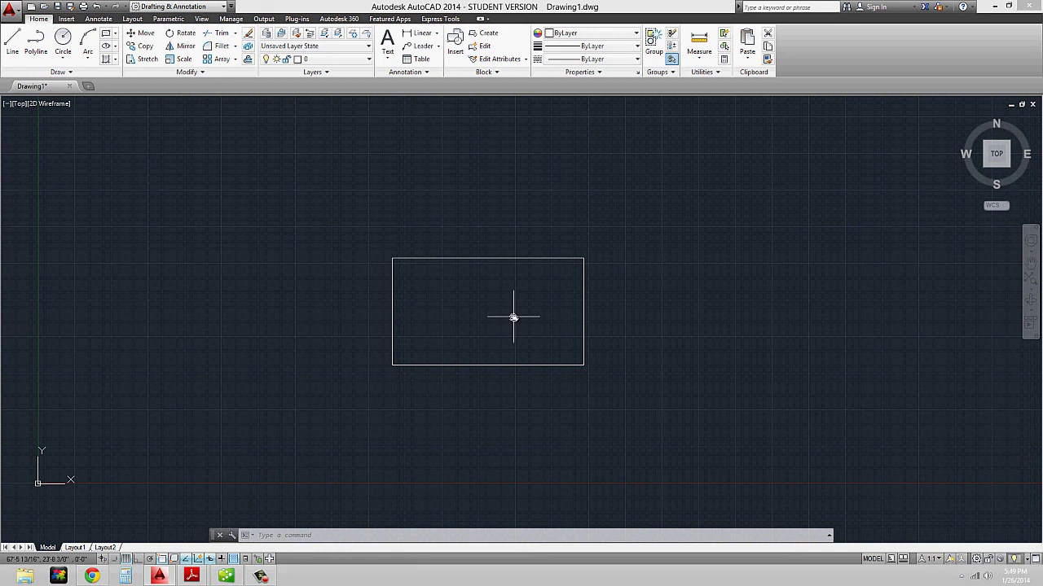
middle_drag(514, 316, 524, 332)
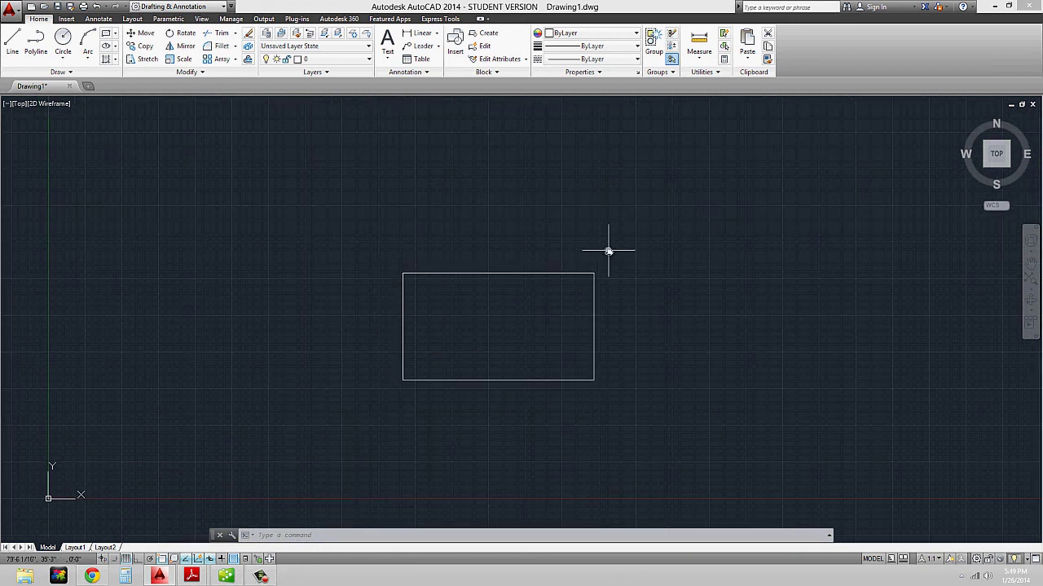
click(545, 272)
click(588, 296)
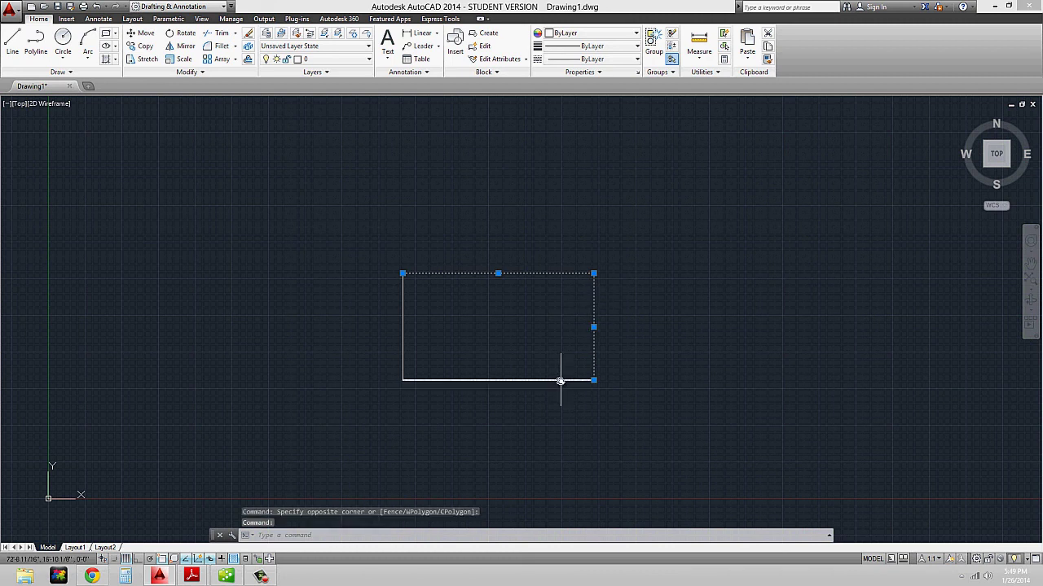
key(Escape)
key(Escape)
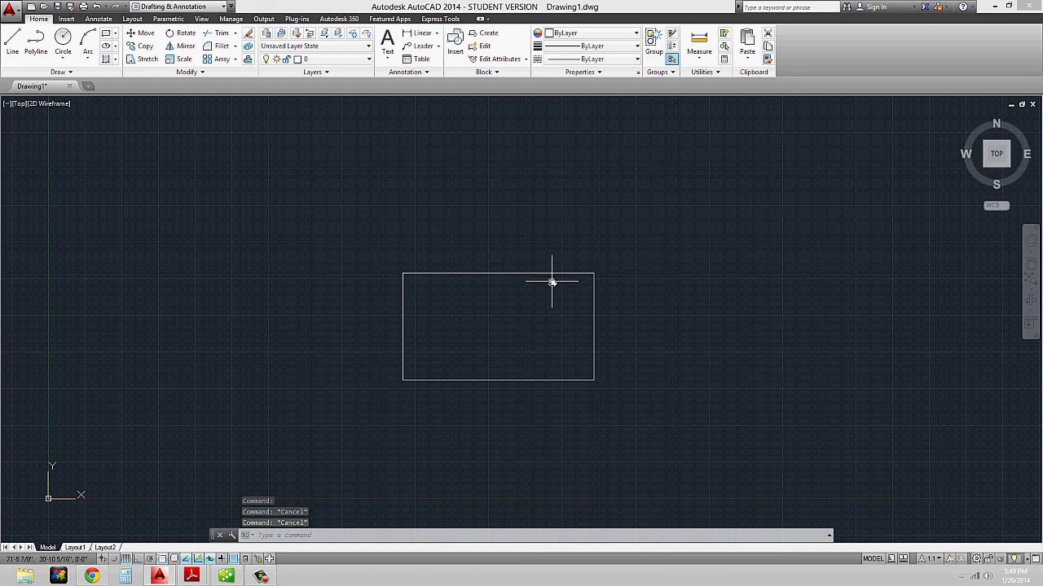
Use PEDIT to convert the rectangle's top line into a polyline and join the other three edges to it
text(PEDIT)
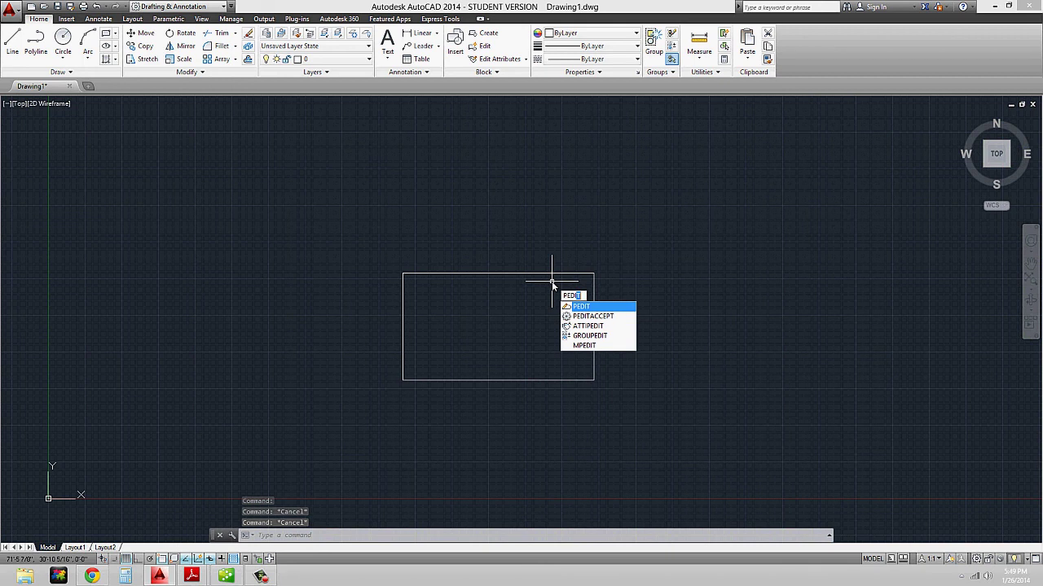
key(Return)
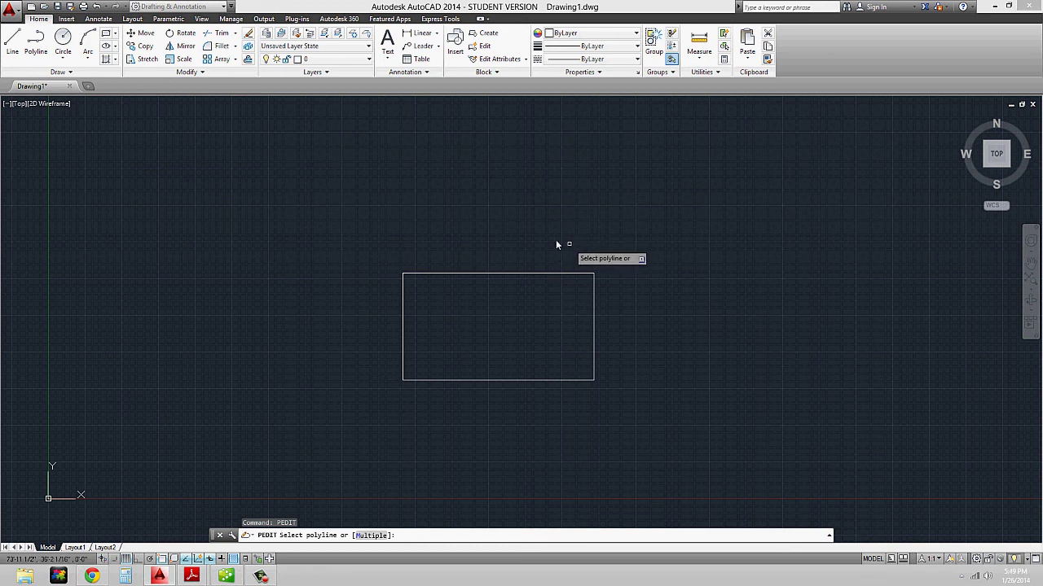
click(536, 274)
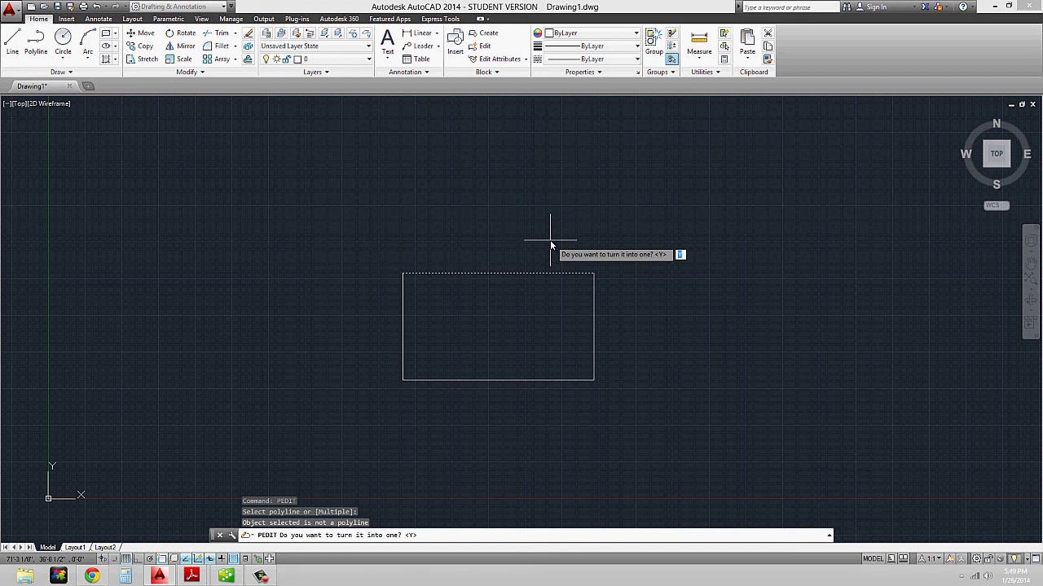
key(Return)
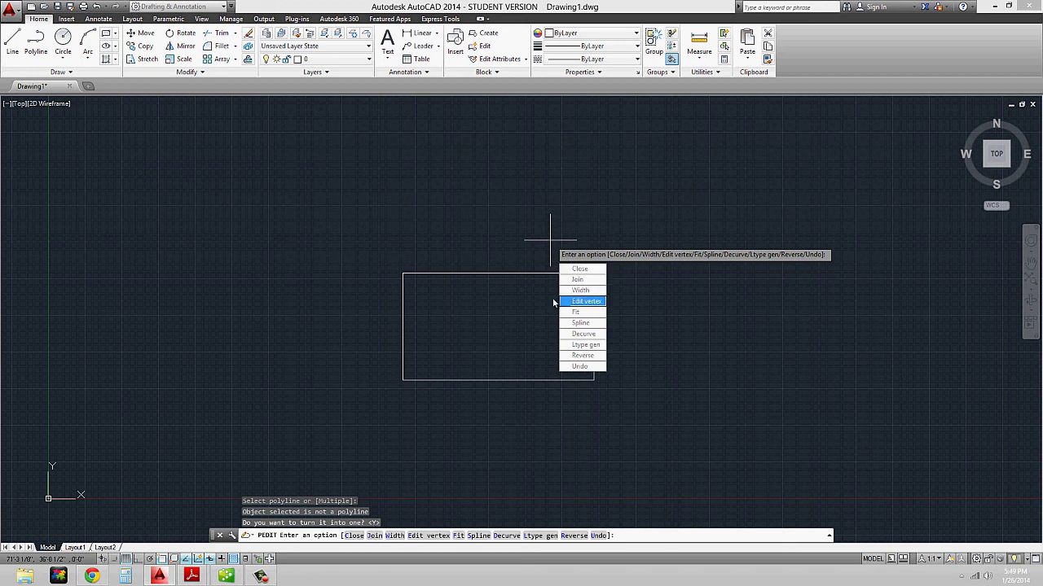
click(581, 280)
click(366, 244)
click(642, 431)
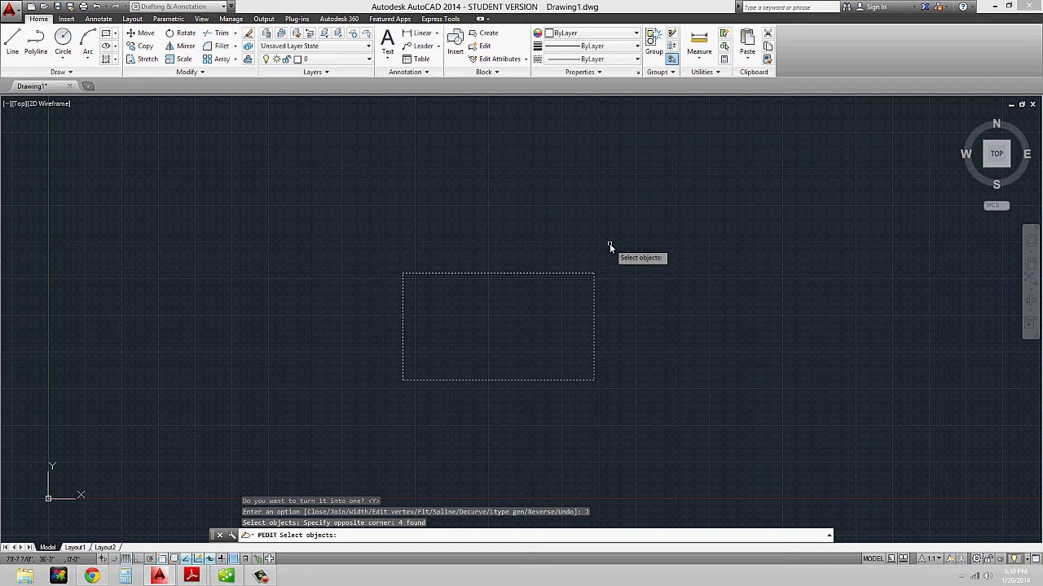
key(Return)
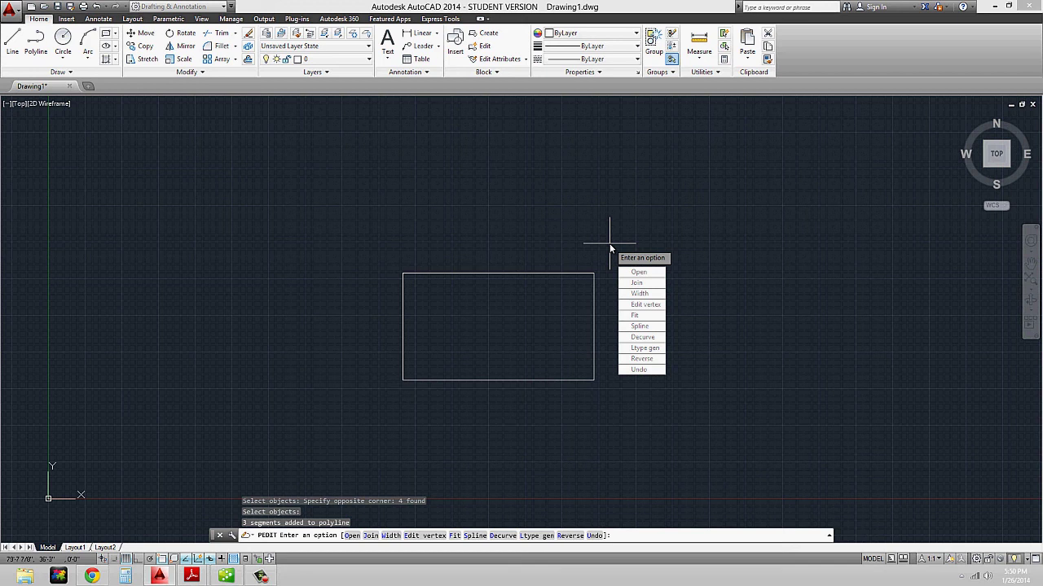
key(Return)
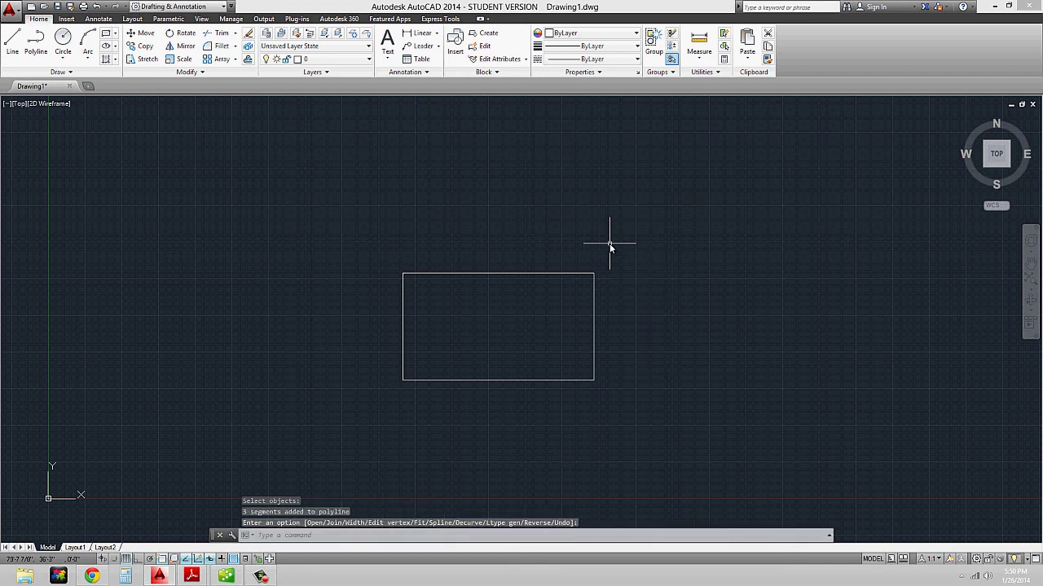
Select the joined rectangle by its top edge to check whether it is one polyline, and clear the selection
key(Return)
click(534, 274)
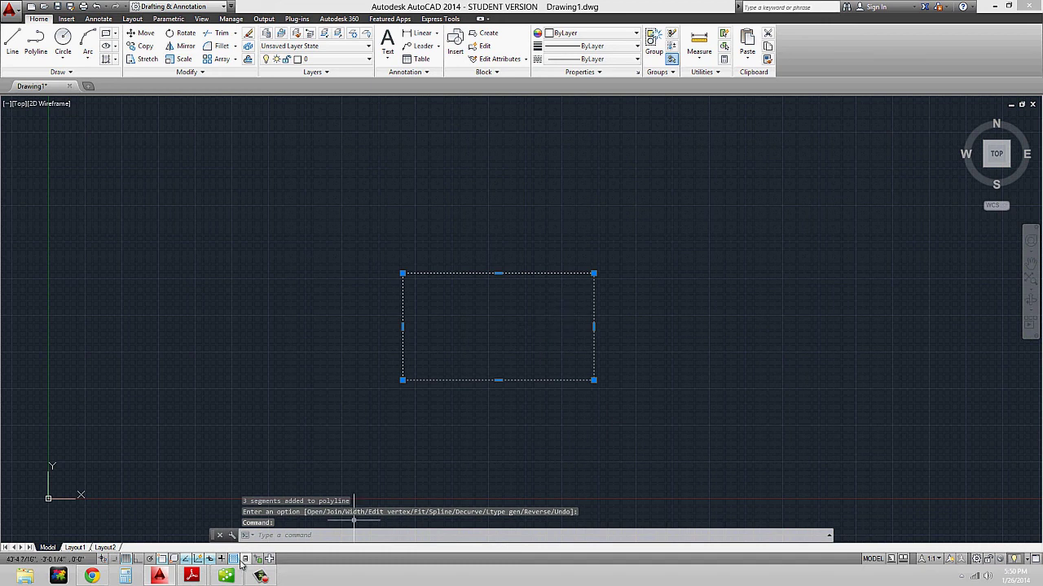
key(Escape)
click(260, 575)
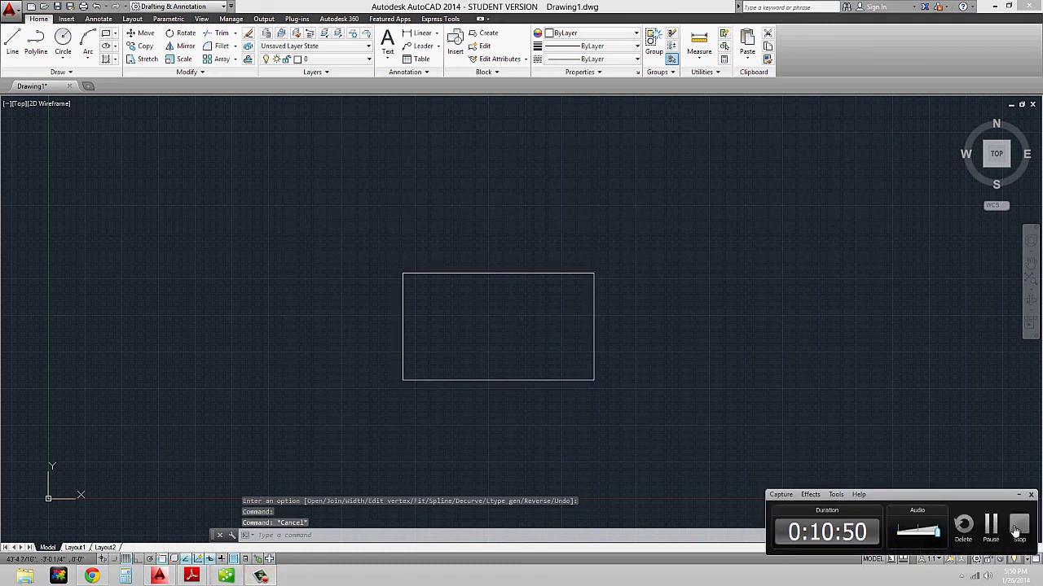